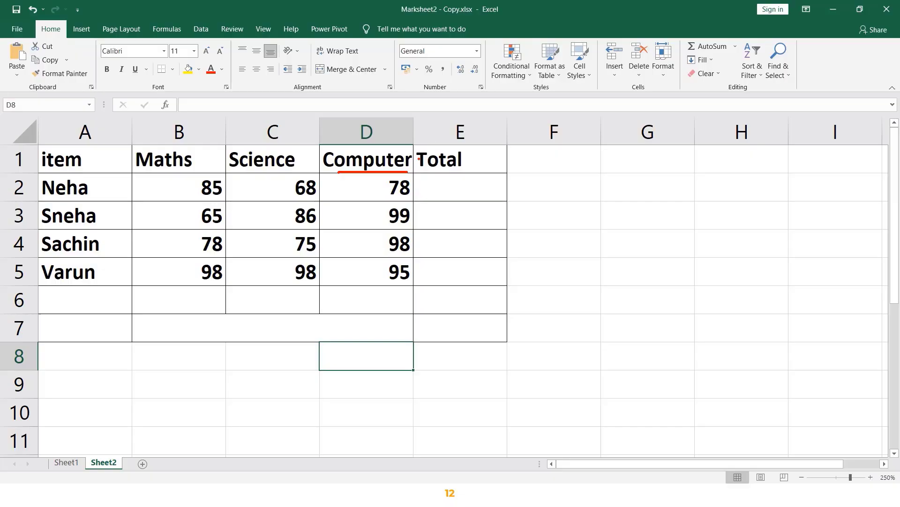
Start defining a name for the Computer marks in D2:D5, entering "Computer Marks" as the name.
drag(375, 176, 378, 270)
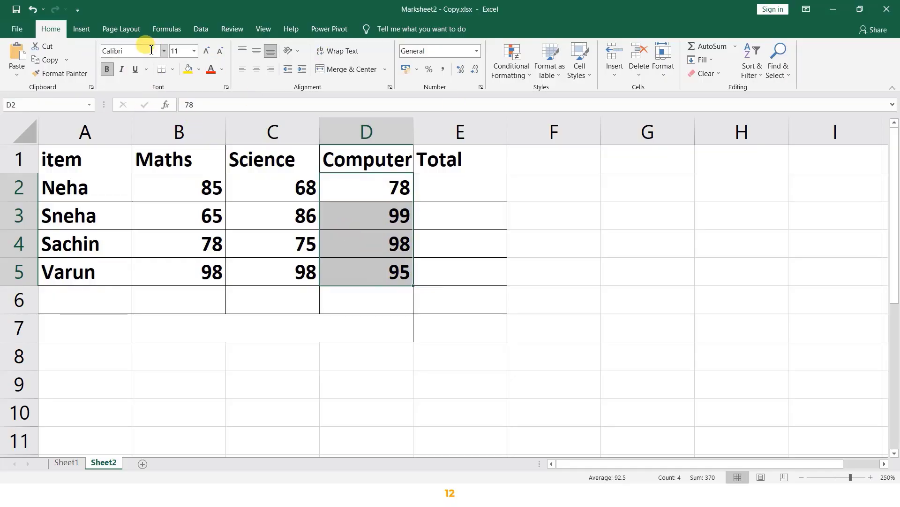
click(169, 27)
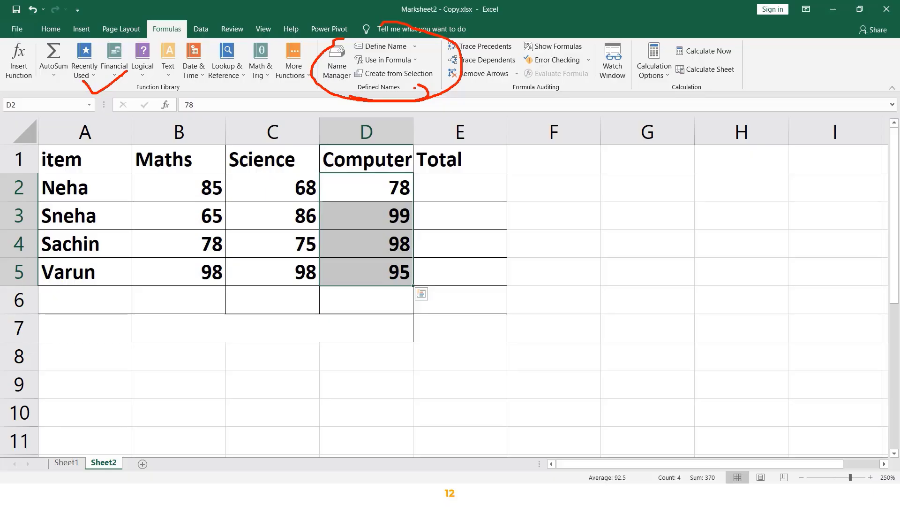
click(392, 49)
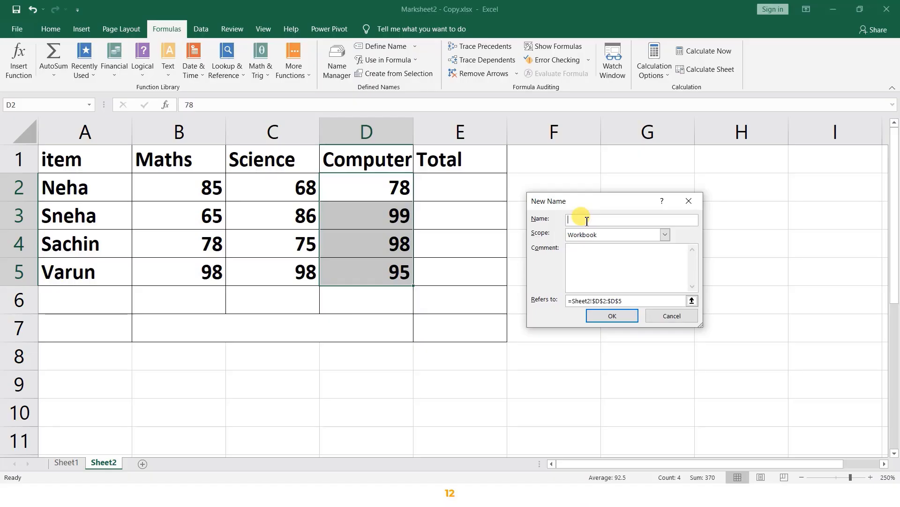
text(Computer Marks)
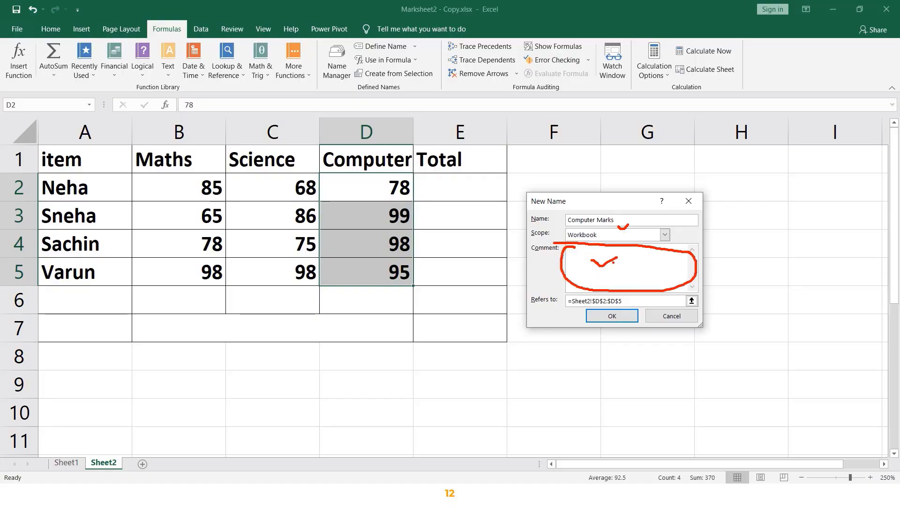
click(626, 300)
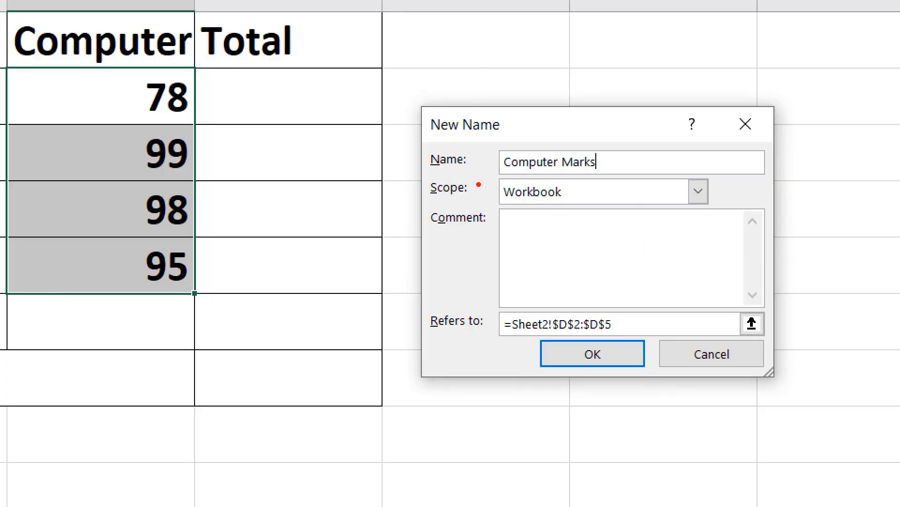
drag(484, 183, 633, 180)
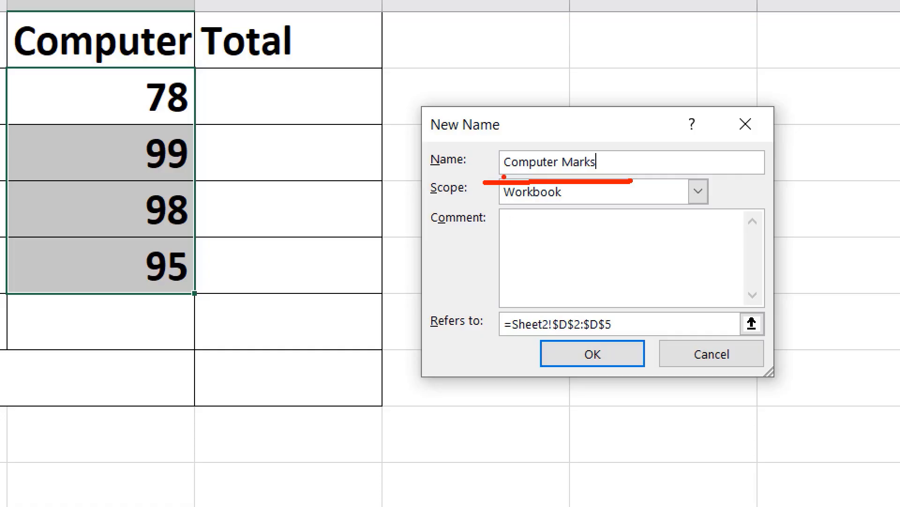
mouse_move(505, 206)
mouse_down()
mouse_move(544, 281)
mouse_move(758, 238)
mouse_move(688, 230)
mouse_up()
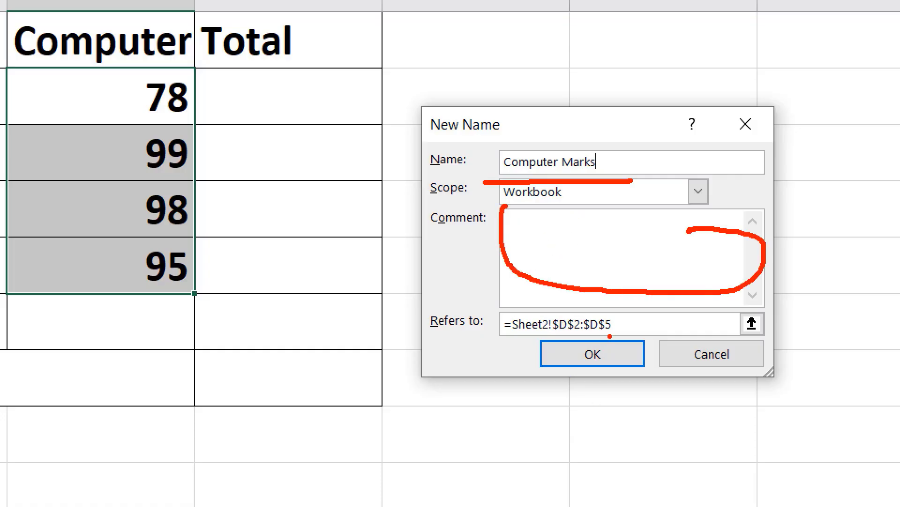
mouse_move(546, 329)
mouse_down()
mouse_move(518, 364)
mouse_move(622, 388)
mouse_up()
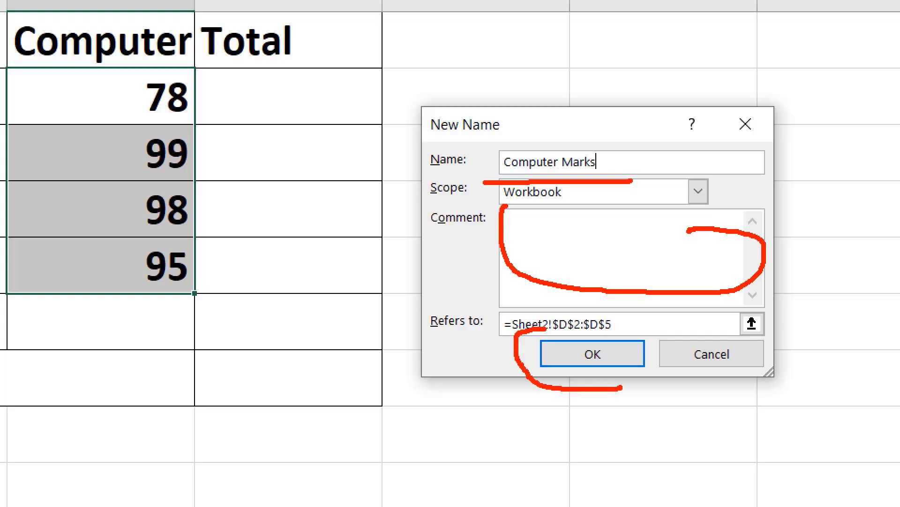
key(Escape)
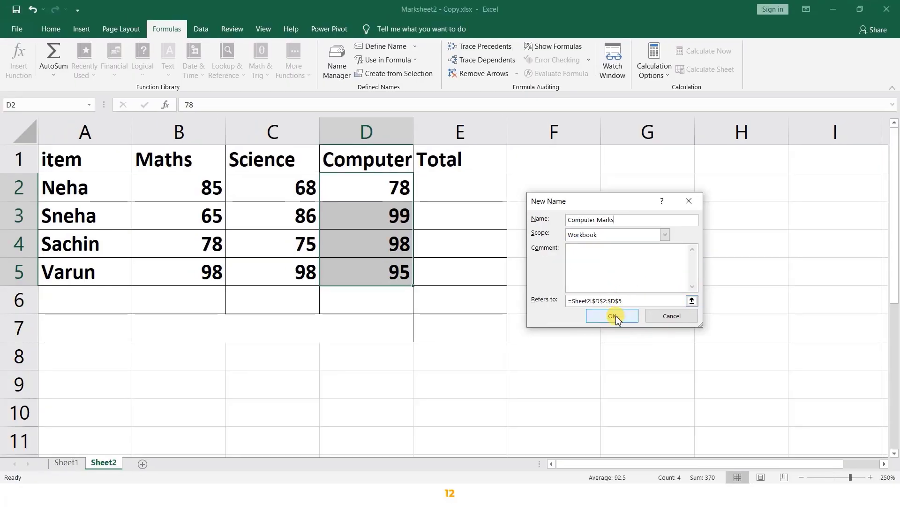
Try to create the range name "Computer Marks" with a space in it.
click(613, 316)
mouse_move(402, 225)
mouse_down()
mouse_move(380, 279)
mouse_move(489, 283)
mouse_up()
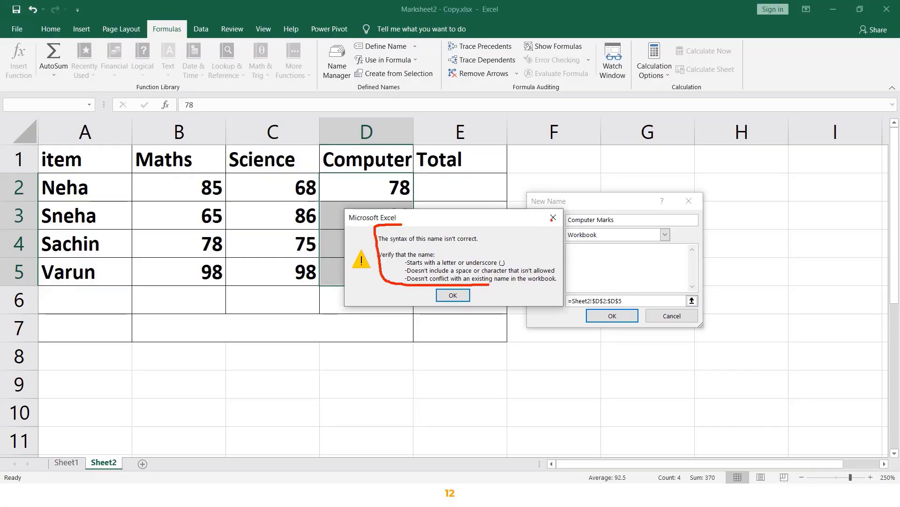
key(Escape)
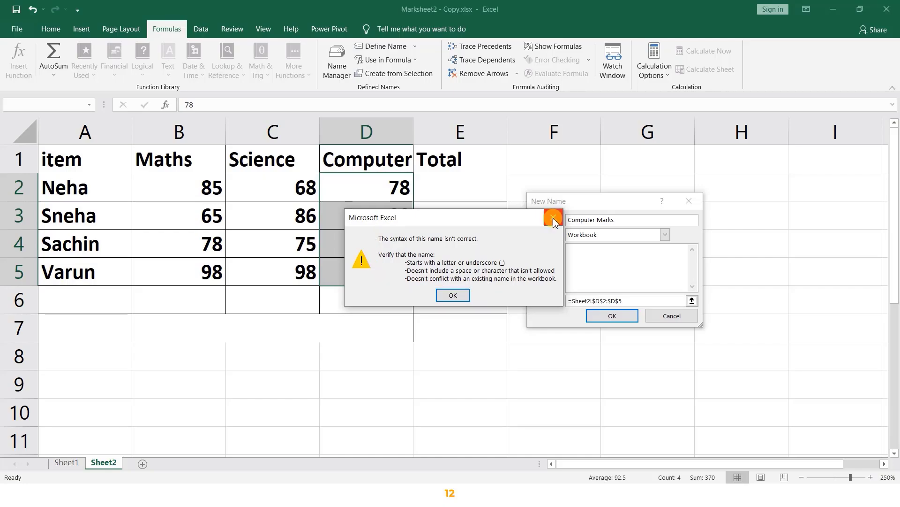
click(554, 218)
Replace the space with an underscore to make the name Computer_Marks and create the workbook-scoped named range.
click(590, 220)
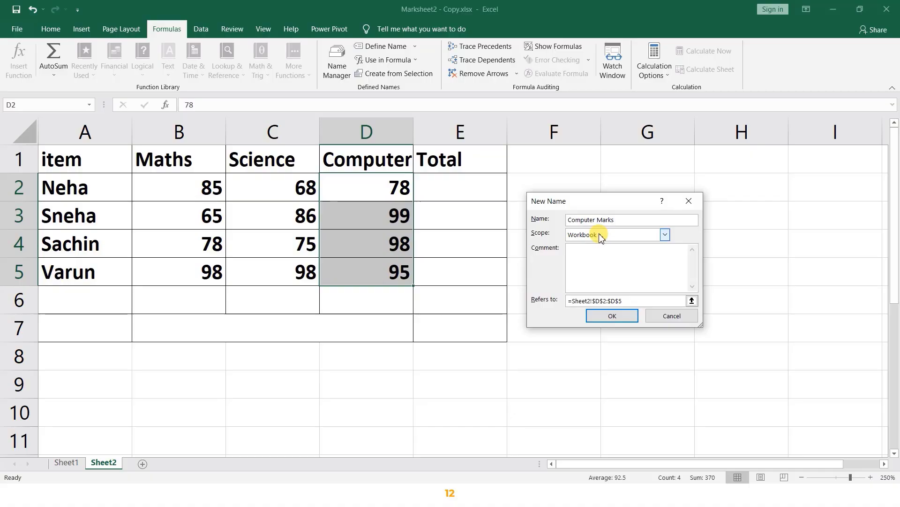
key(BackSpace)
text(_)
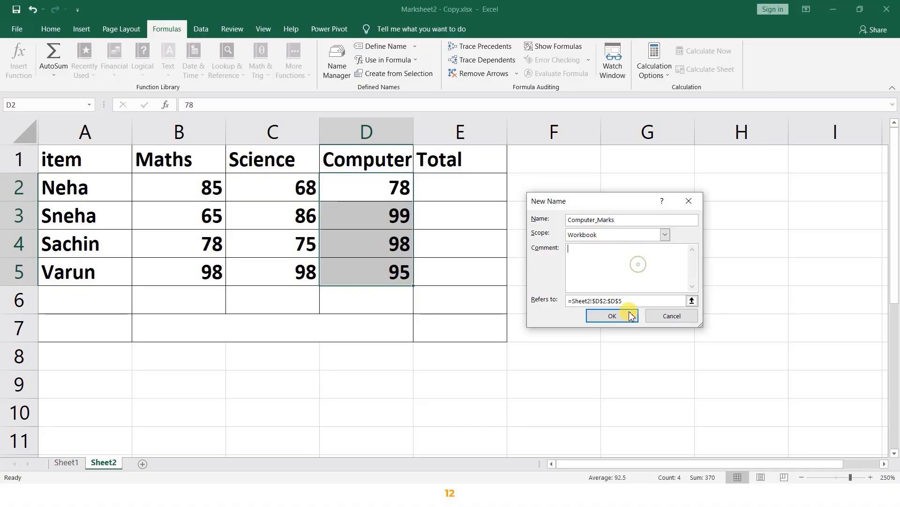
click(612, 316)
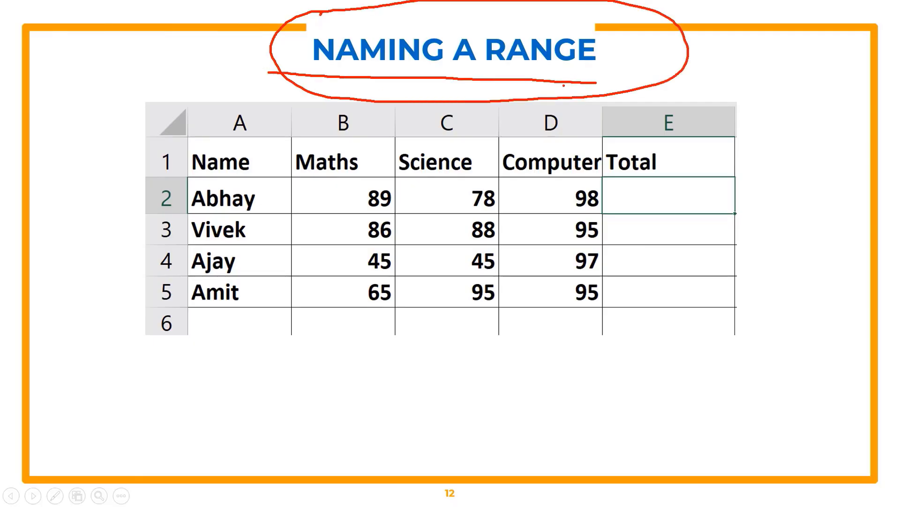
key(Escape)
click(557, 119)
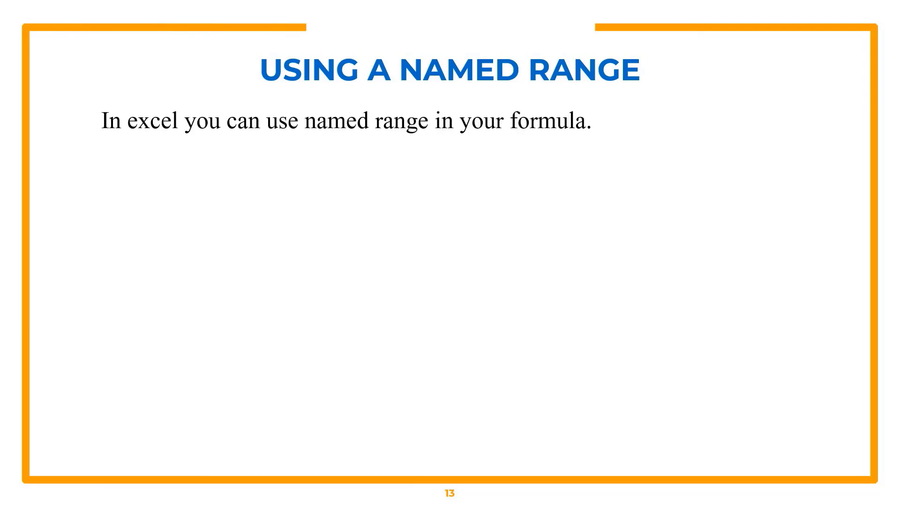
drag(289, 142, 414, 143)
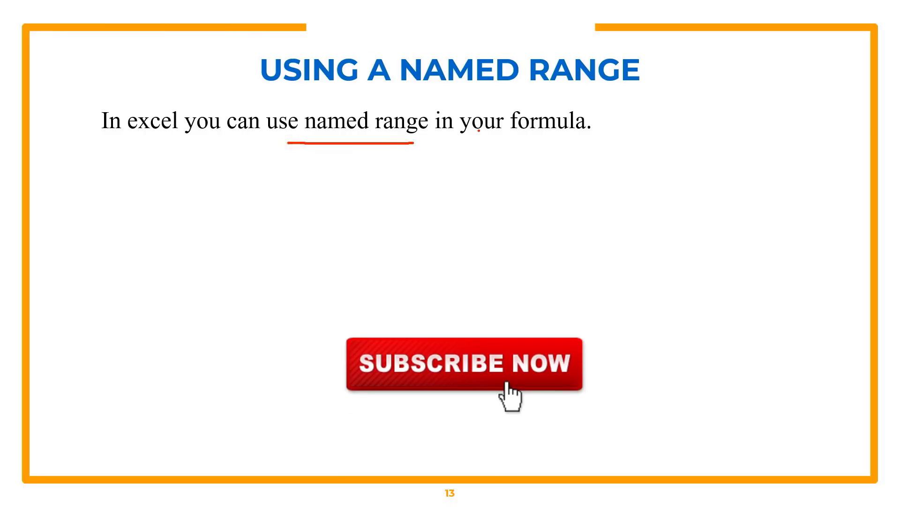
key(Right)
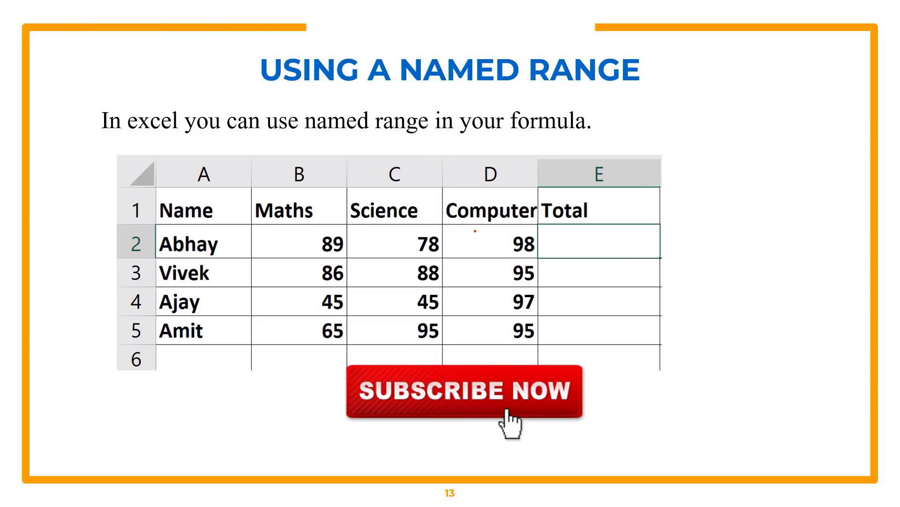
mouse_move(448, 224)
mouse_down()
mouse_move(445, 339)
mouse_move(535, 345)
mouse_move(541, 225)
mouse_move(445, 224)
mouse_up()
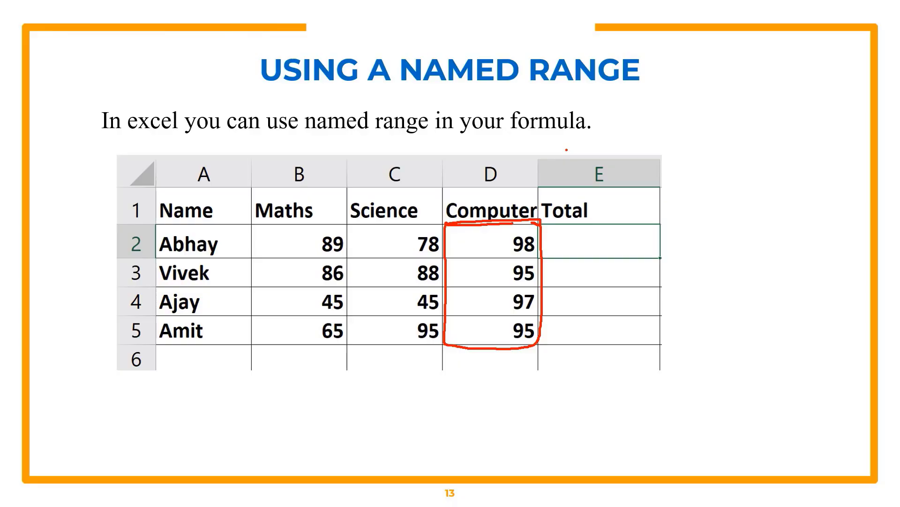
mouse_move(554, 265)
mouse_down()
mouse_move(609, 265)
mouse_move(627, 254)
mouse_up()
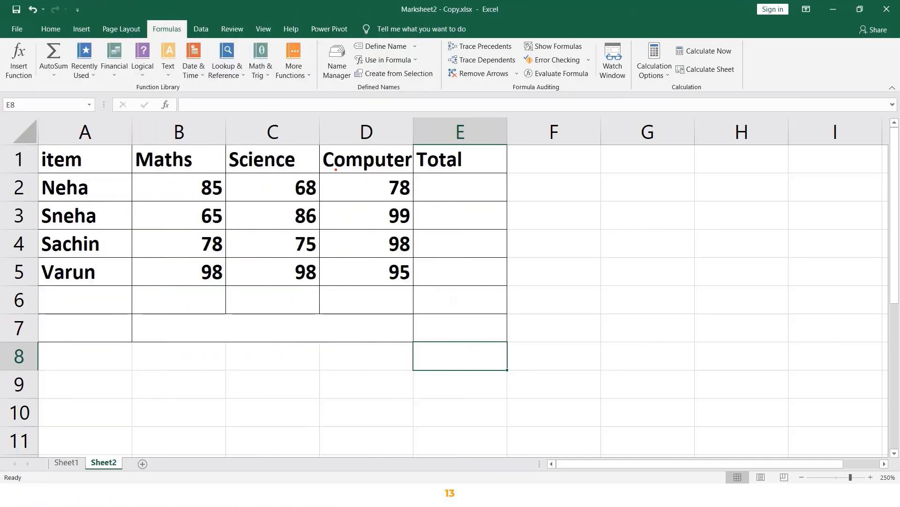
Total the Computer column in D6 with =sum(Computer_Marks), inserting the defined name as the argument.
click(333, 302)
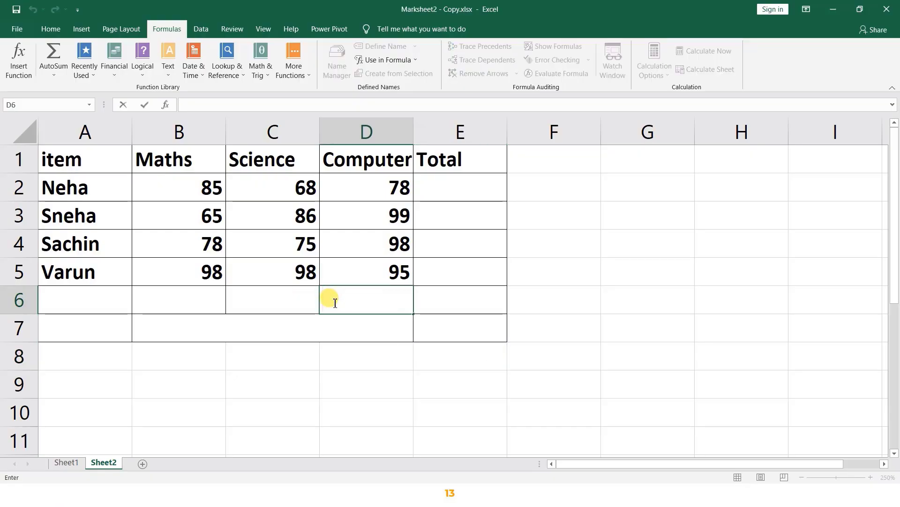
text(=su)
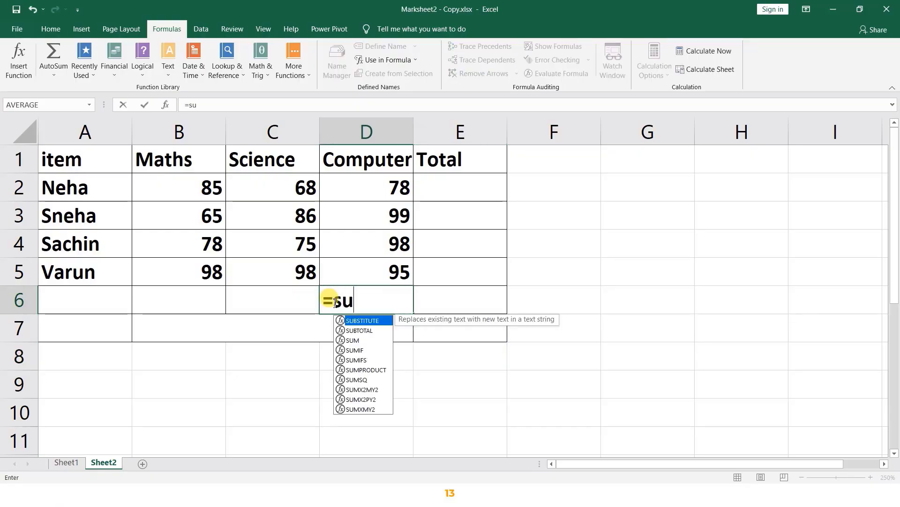
text(m()
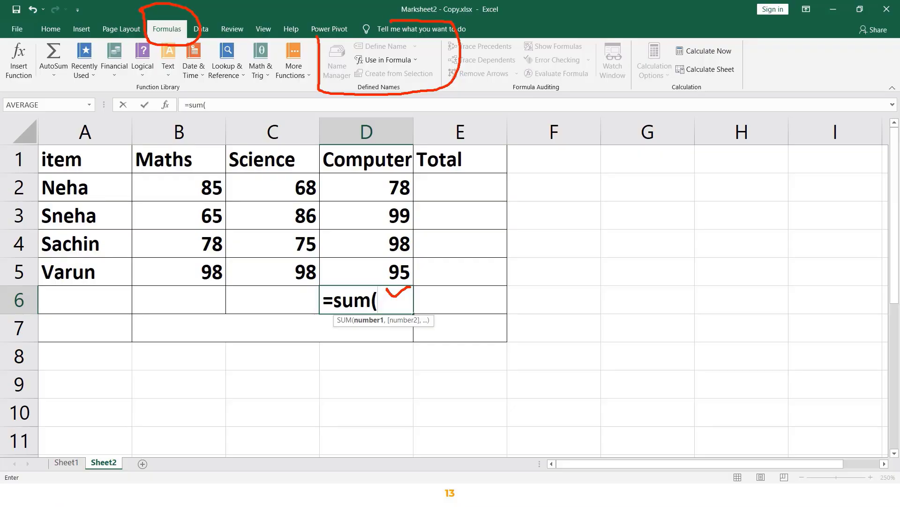
click(409, 61)
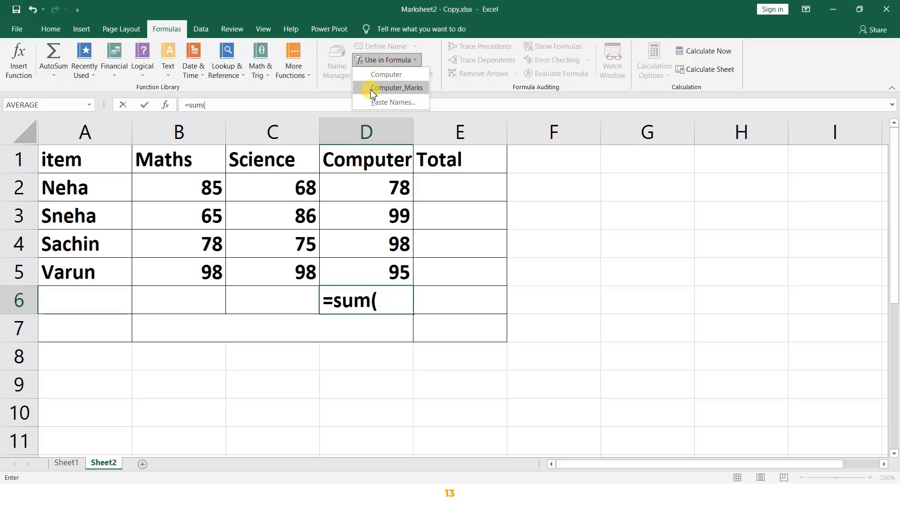
click(415, 93)
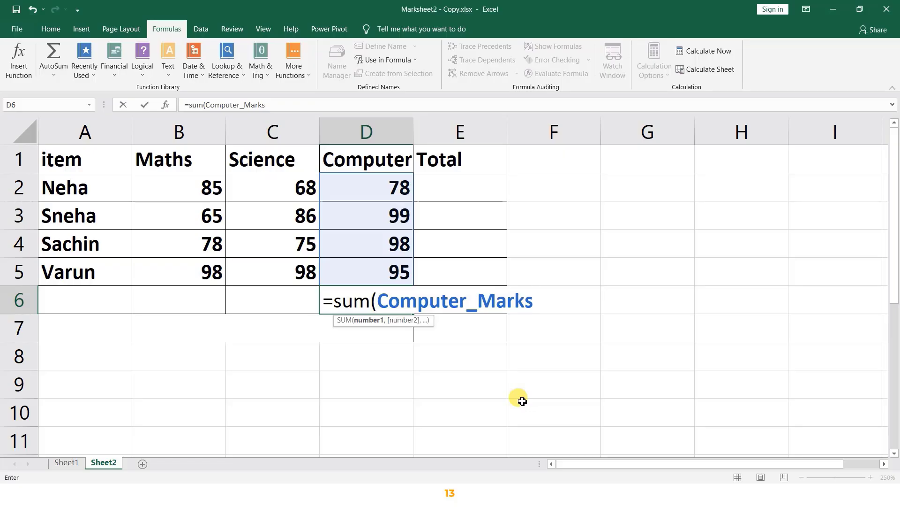
text())
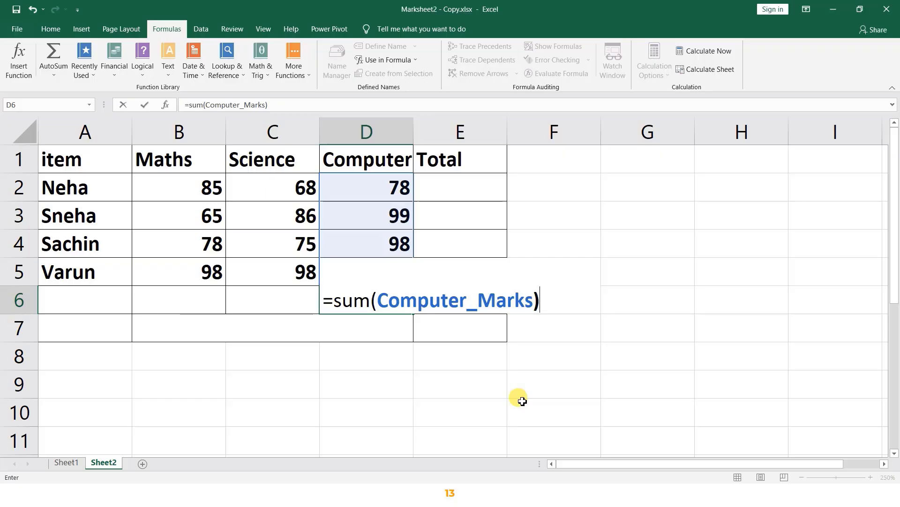
key(Return)
mouse_move(344, 289)
mouse_down()
mouse_move(499, 295)
mouse_move(416, 279)
mouse_up()
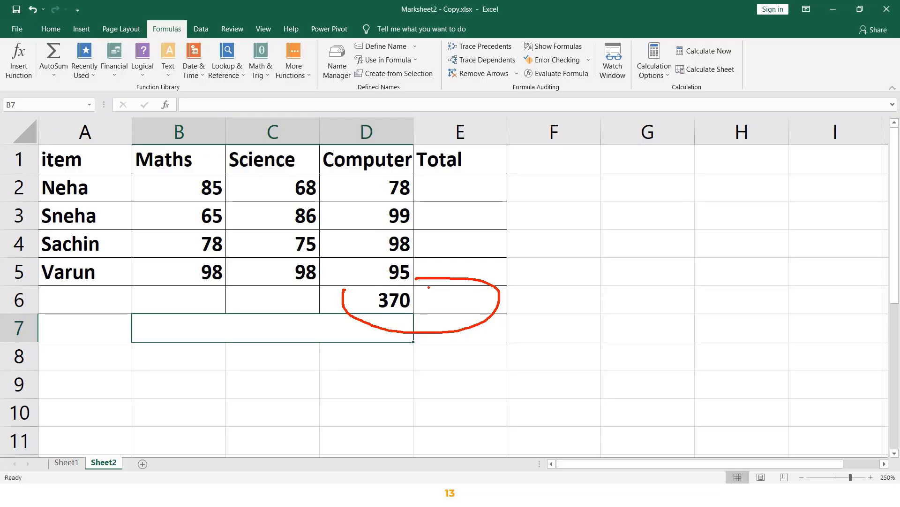
mouse_move(431, 295)
mouse_down()
mouse_move(440, 302)
mouse_move(477, 269)
mouse_up()
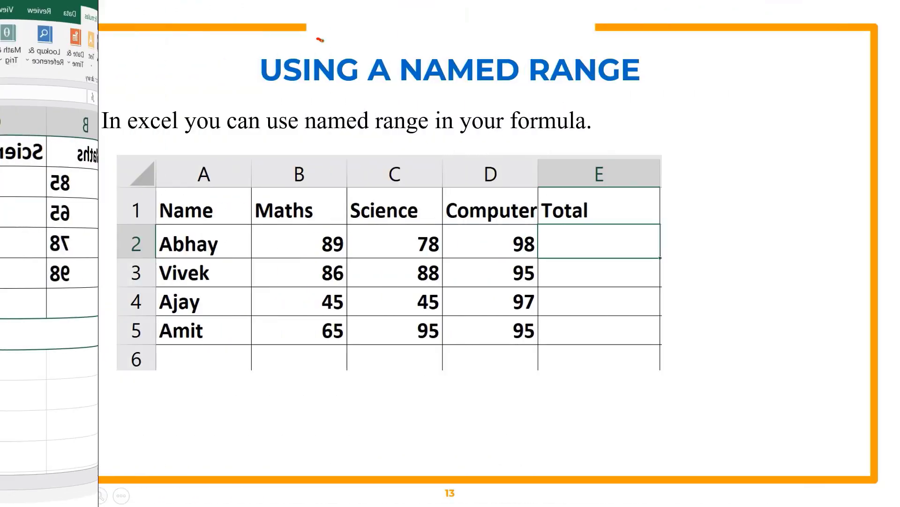
mouse_move(323, 40)
mouse_down()
mouse_move(201, 78)
mouse_move(427, 118)
mouse_move(726, 39)
mouse_move(384, 18)
mouse_up()
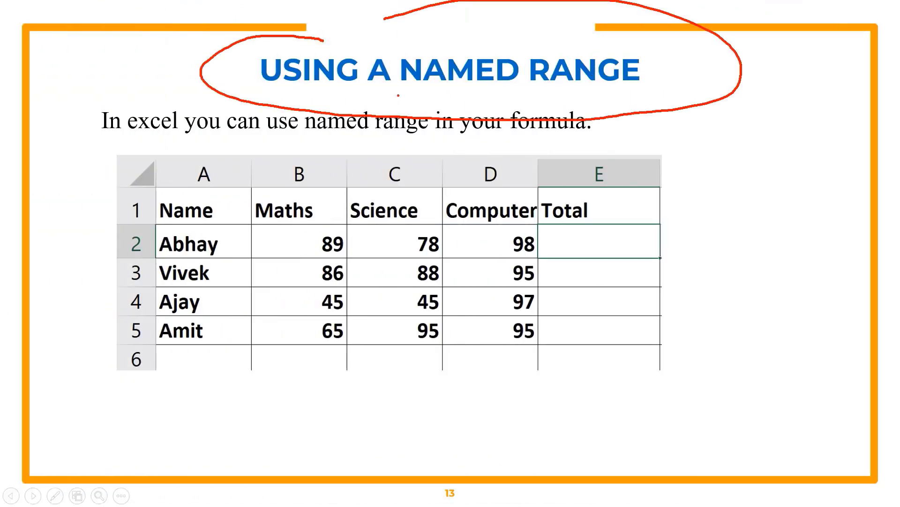
mouse_move(357, 95)
mouse_down()
mouse_move(698, 71)
mouse_move(636, 29)
mouse_up()
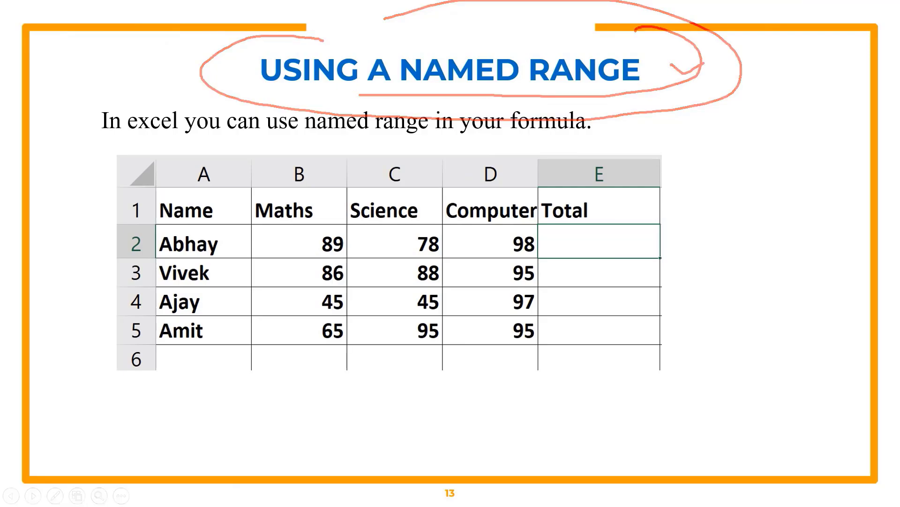
key(Right)
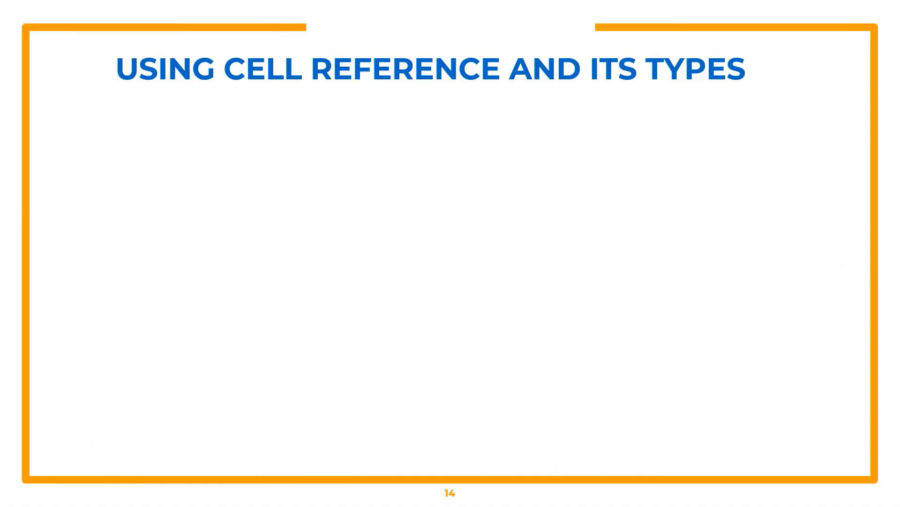
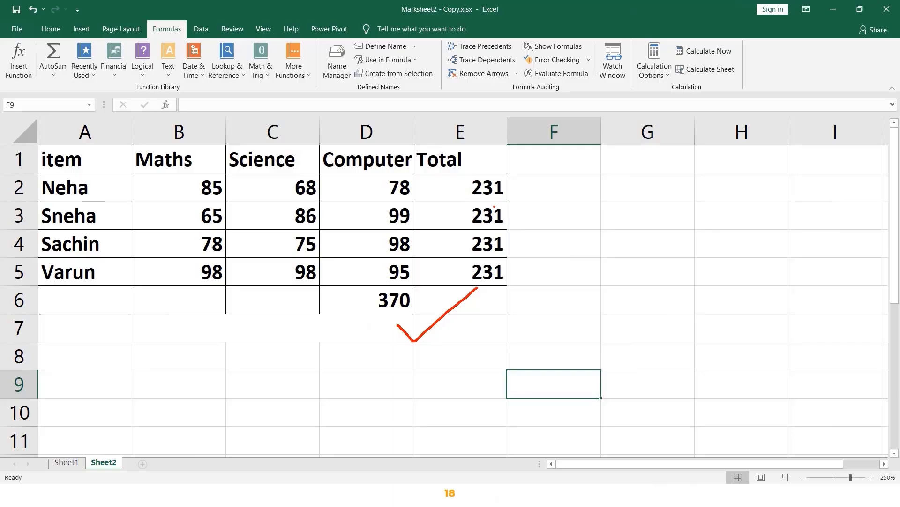
Clear the totals in E2:E6 and build the formula =B2+C2+D2 in E2 from the three subject marks.
drag(460, 181, 490, 293)
key(Delete)
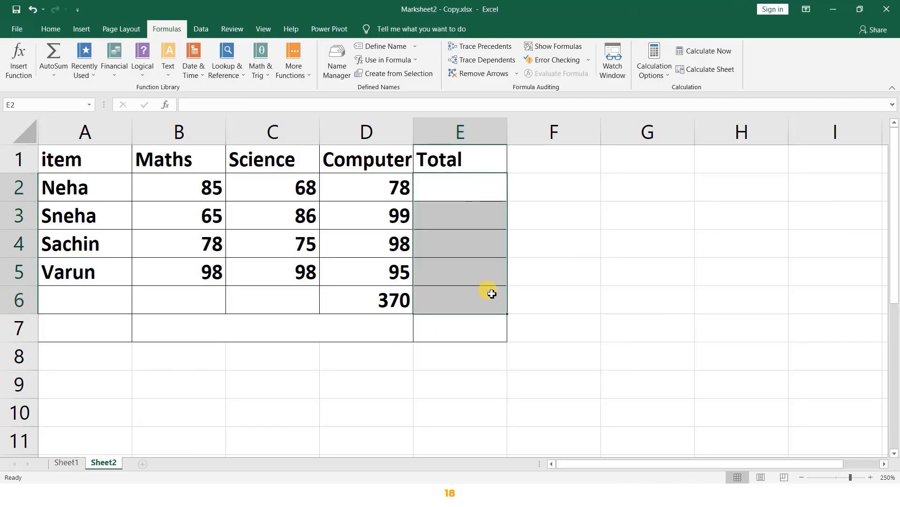
click(459, 196)
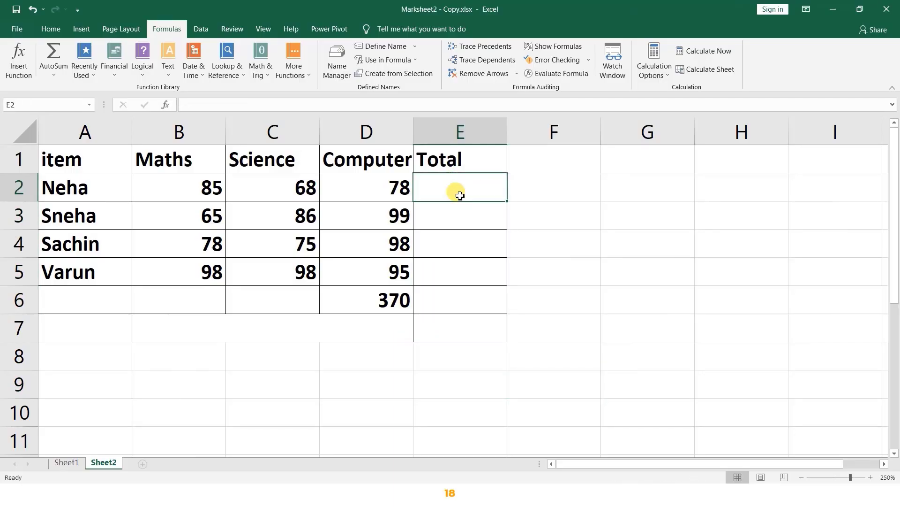
text(=)
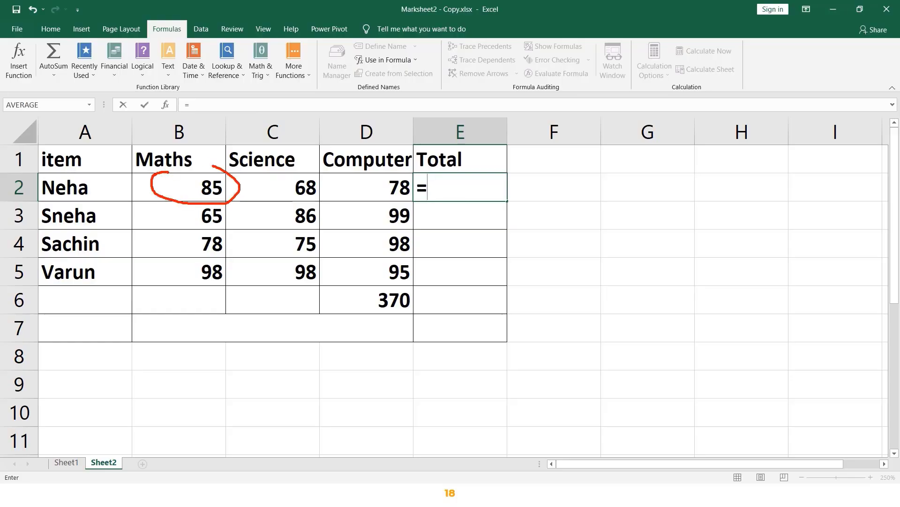
click(203, 186)
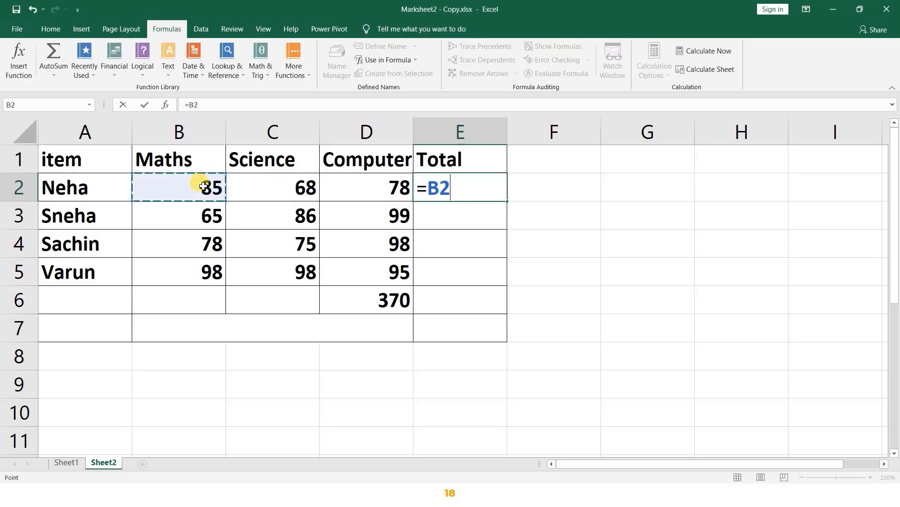
text(+)
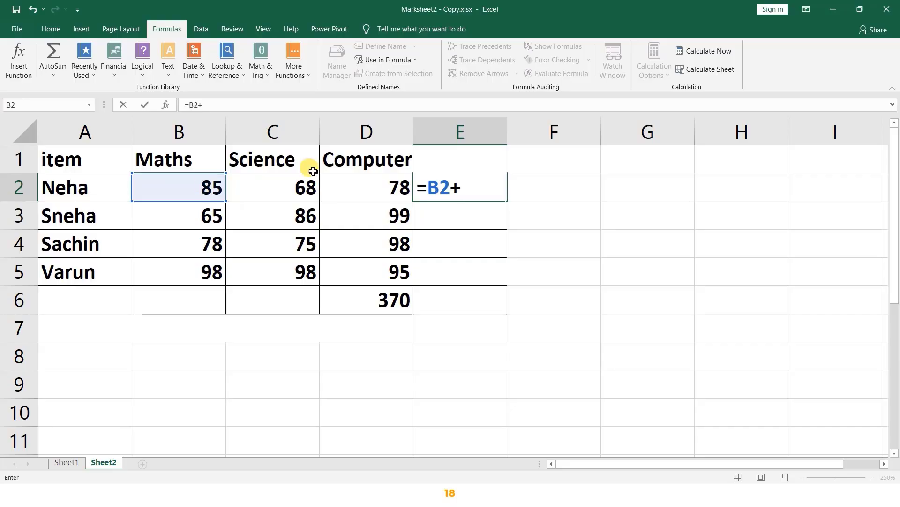
click(276, 187)
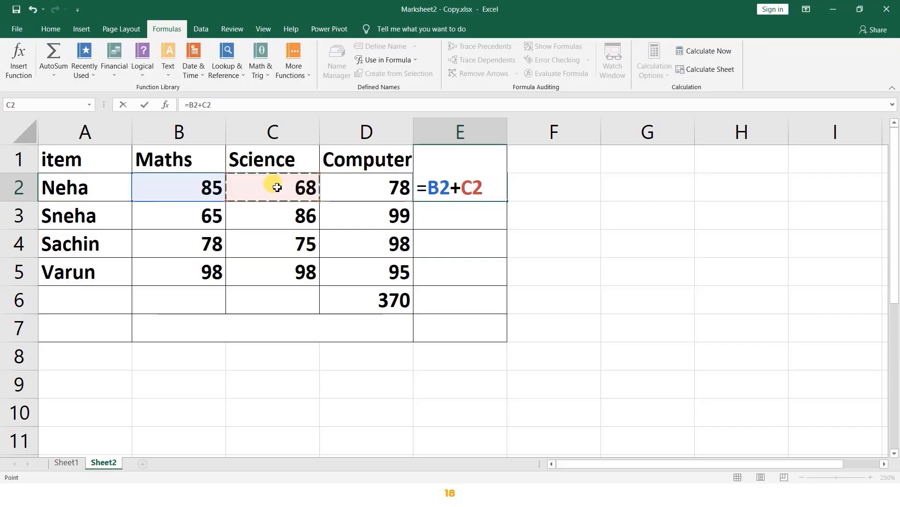
text(+)
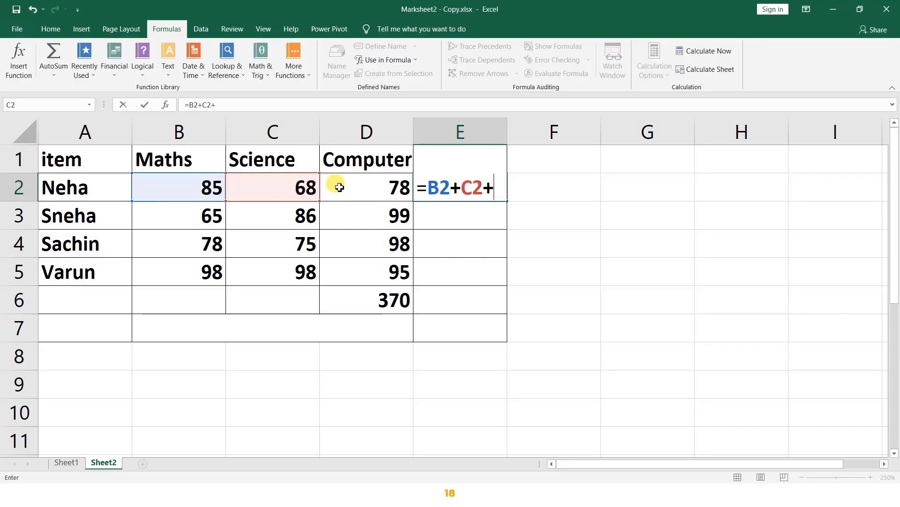
click(360, 185)
Make the D2 reference absolute so that E2 holds =B2+C2+$D$2.
click(507, 188)
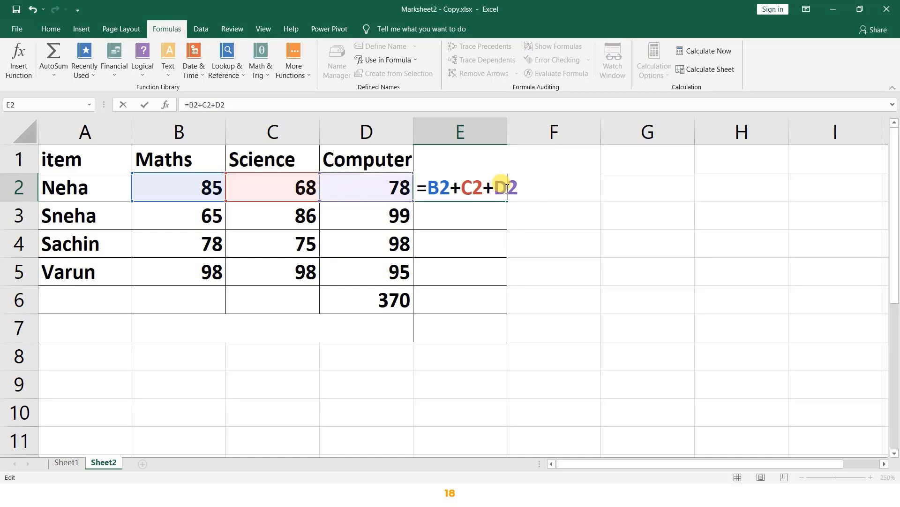
text($D$)
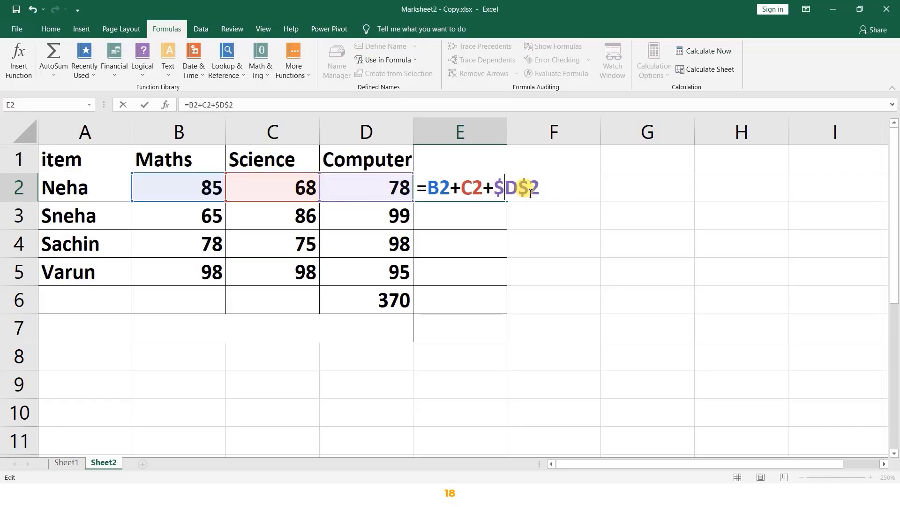
key(Return)
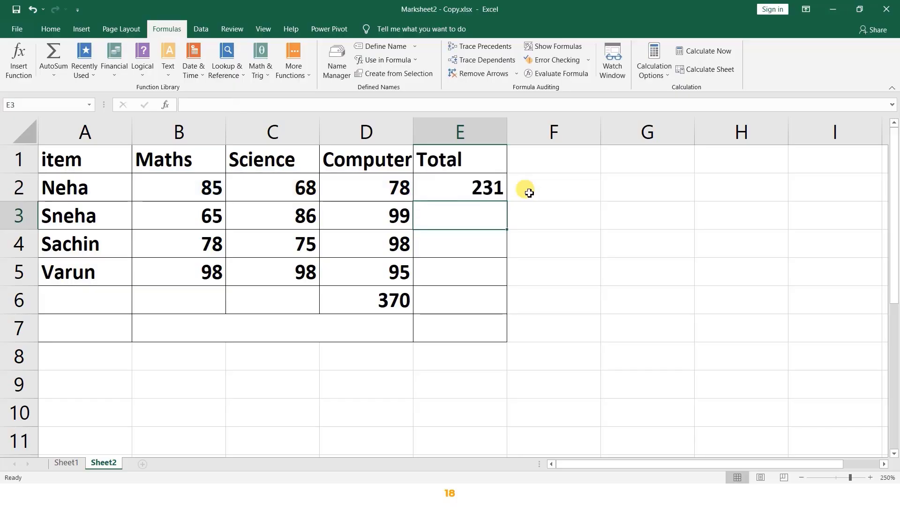
Copy the total formula from E2 and paste it into E3.
click(479, 186)
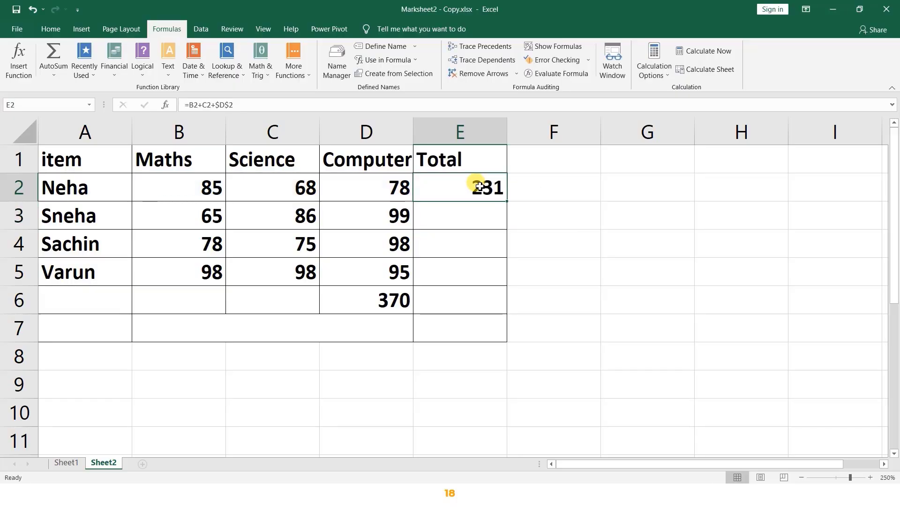
right_click(479, 186)
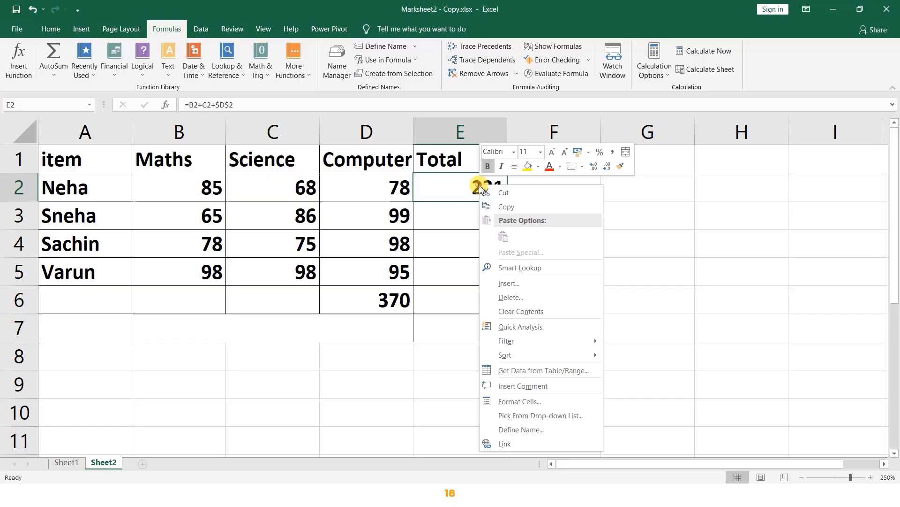
click(505, 208)
click(462, 214)
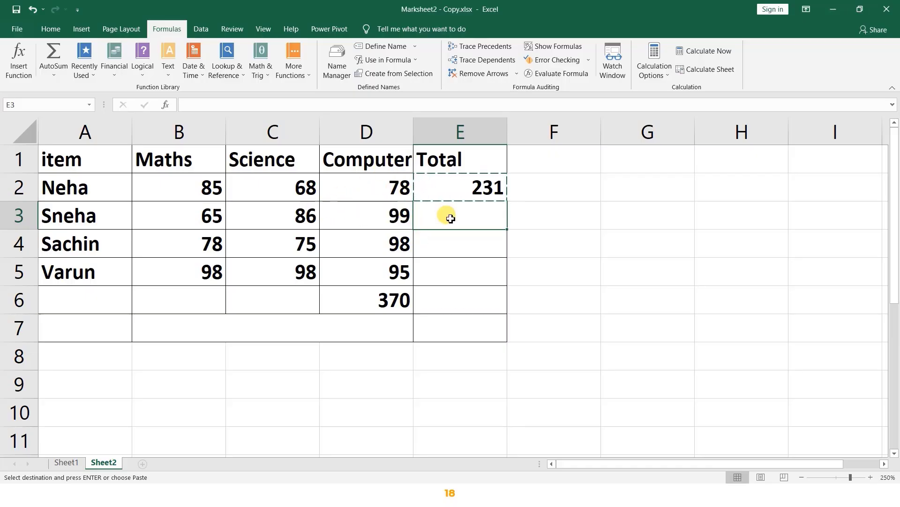
key(ctrl+v)
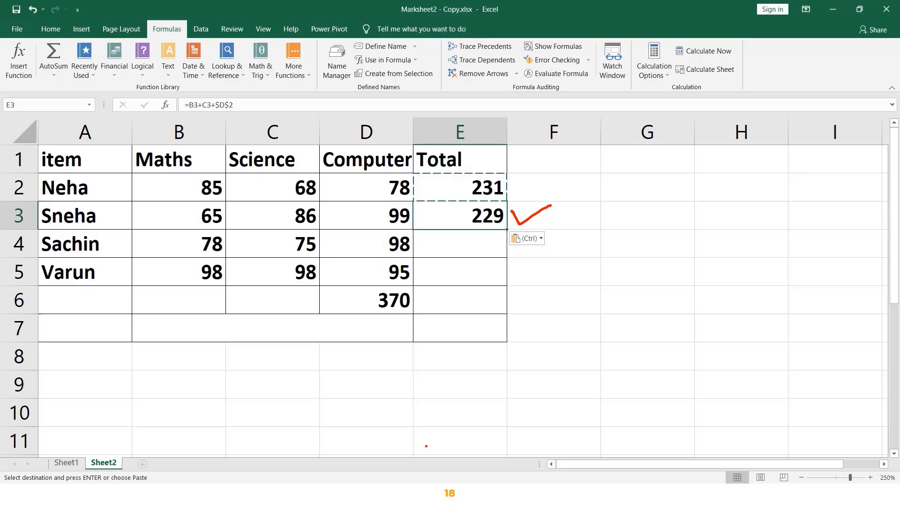
Switch to Calculator and add the three subject marks of row 3: 65 + 86 + 99.
drag(766, 104, 655, 114)
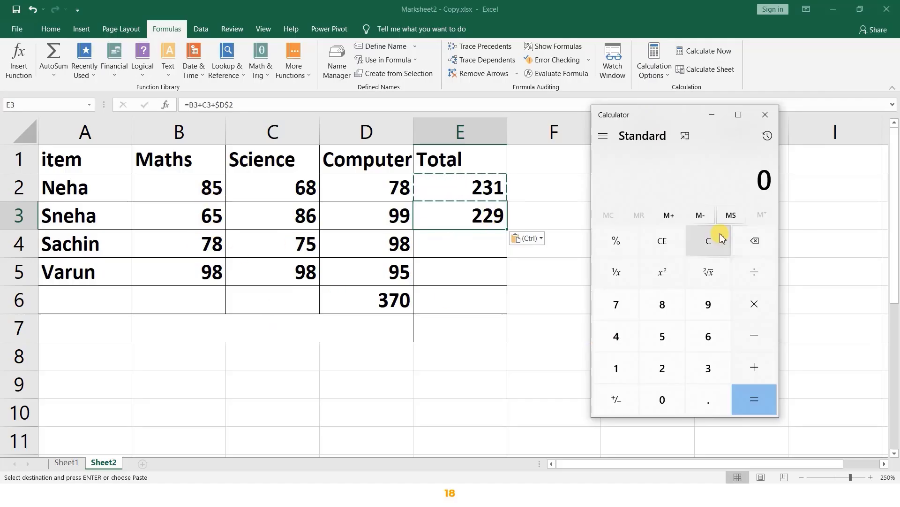
click(713, 337)
click(682, 339)
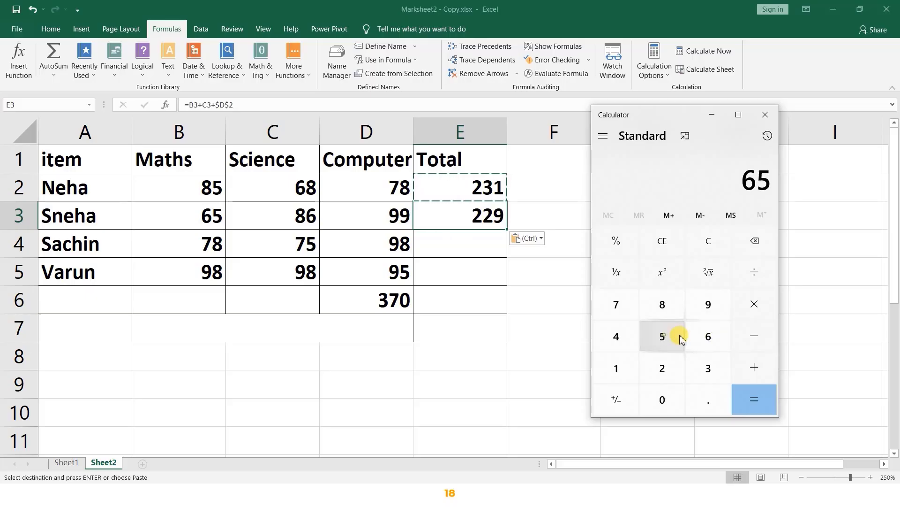
click(750, 366)
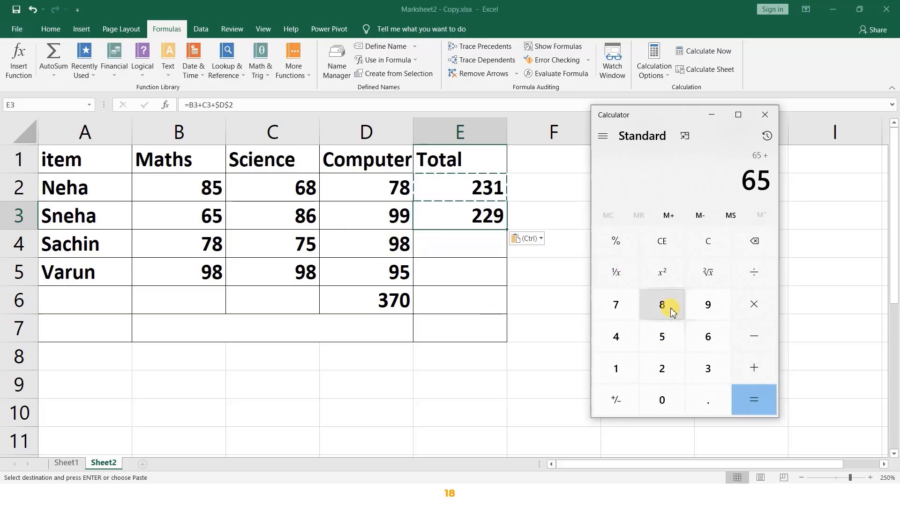
click(667, 308)
click(704, 333)
click(762, 378)
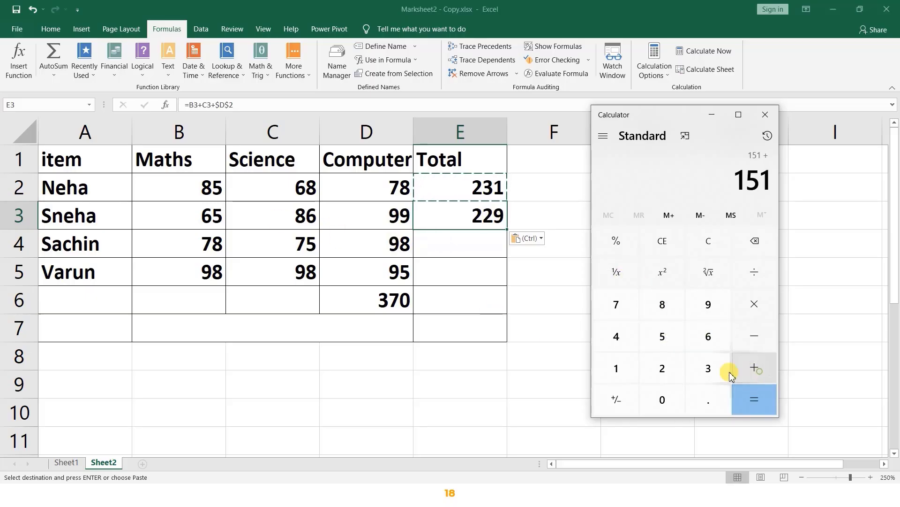
click(707, 308)
click(708, 306)
click(764, 398)
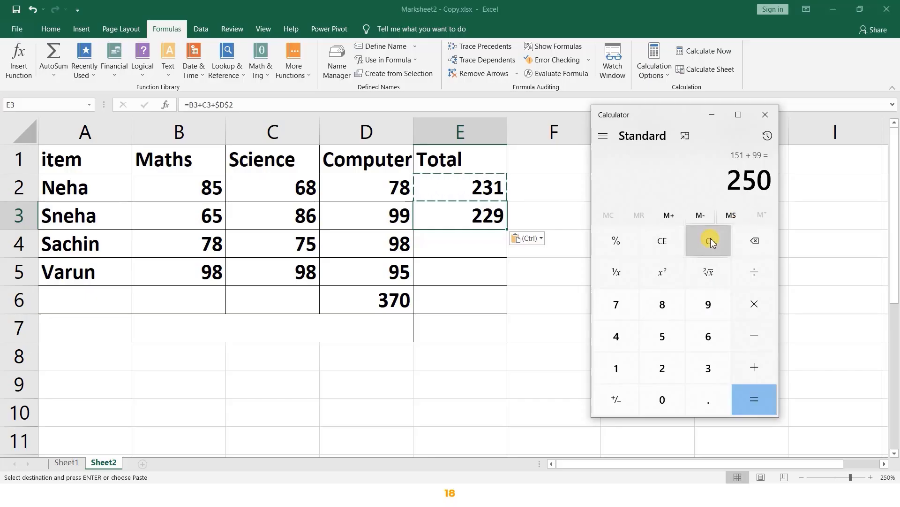
Clear the calculator and add 65 + 86 + 78, using the Computer mark from D2 instead of D3.
click(711, 240)
click(703, 333)
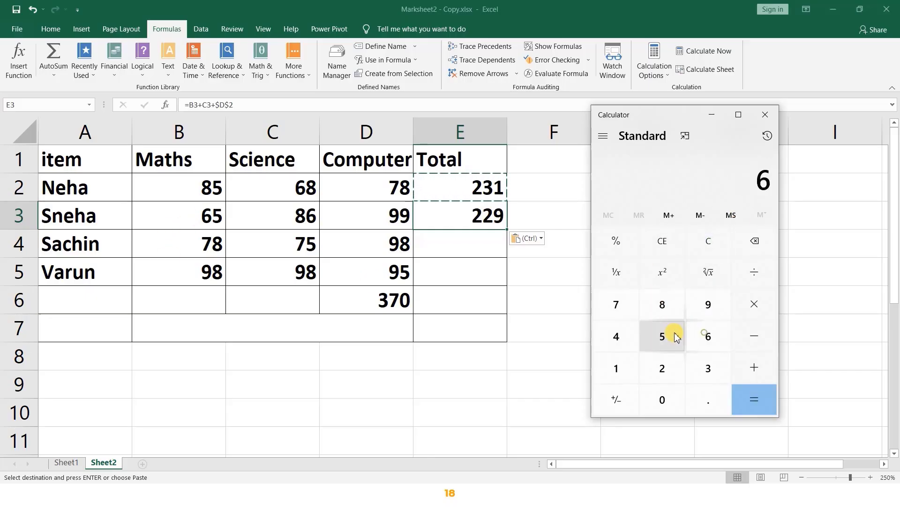
click(677, 337)
click(754, 367)
click(665, 306)
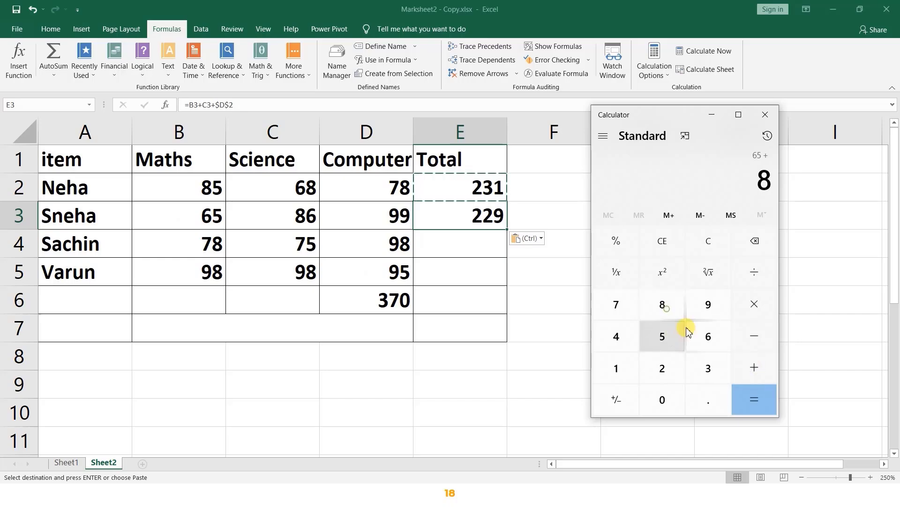
click(707, 336)
click(755, 365)
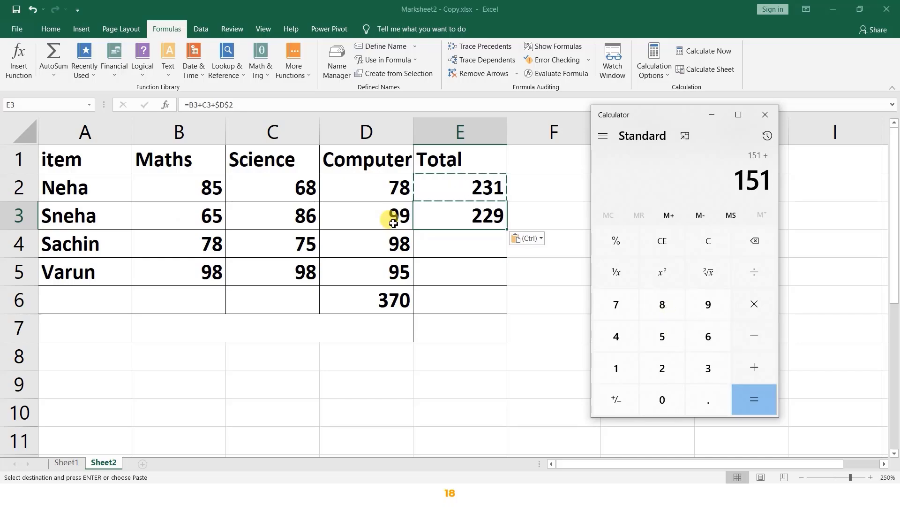
click(626, 306)
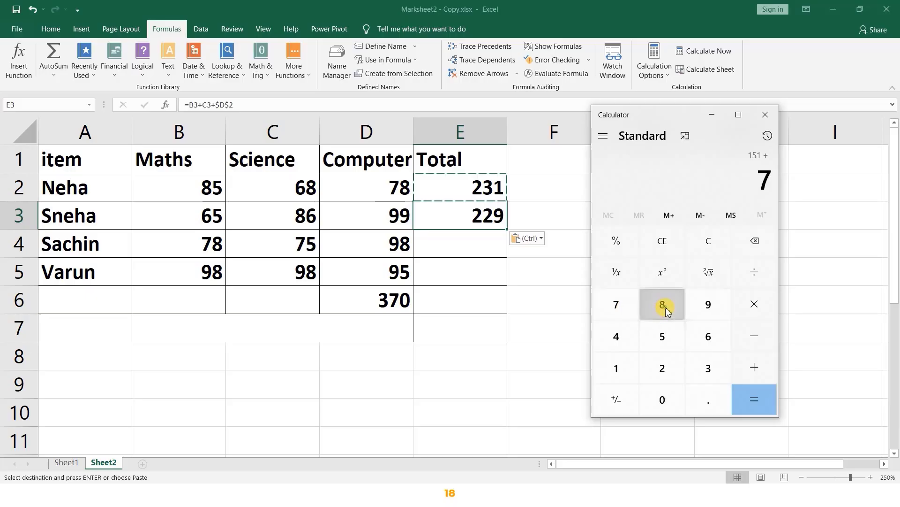
click(663, 305)
click(759, 397)
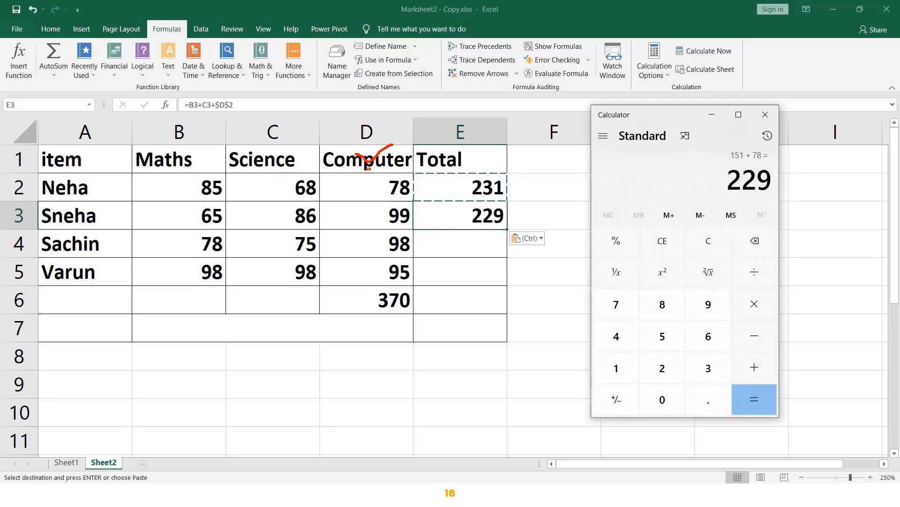
drag(370, 165, 366, 205)
drag(426, 191, 384, 169)
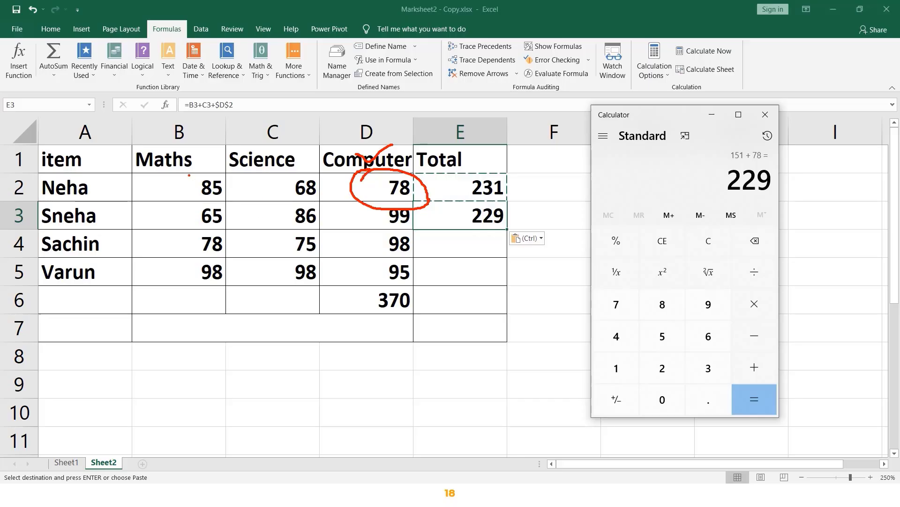
mouse_move(189, 175)
mouse_down()
mouse_move(336, 262)
mouse_move(83, 211)
mouse_move(187, 159)
mouse_up()
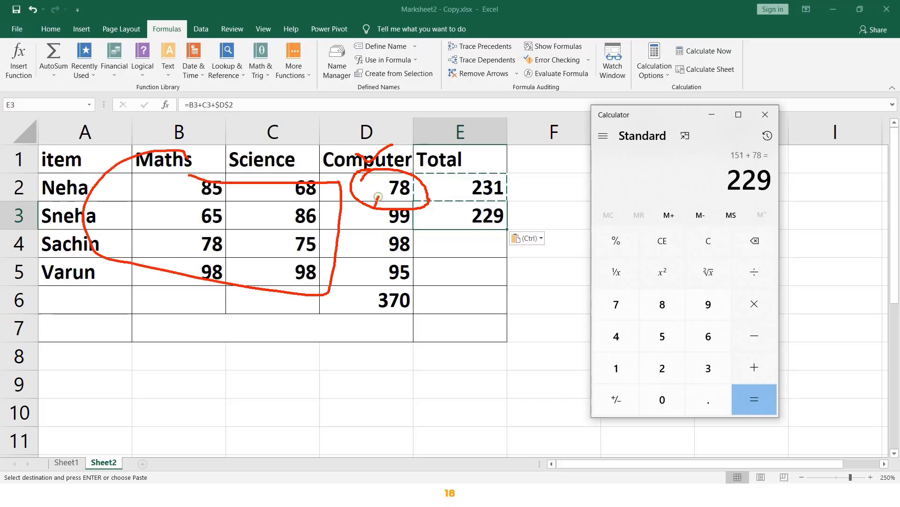
mouse_move(378, 197)
mouse_down()
mouse_move(355, 315)
mouse_move(440, 258)
mouse_up()
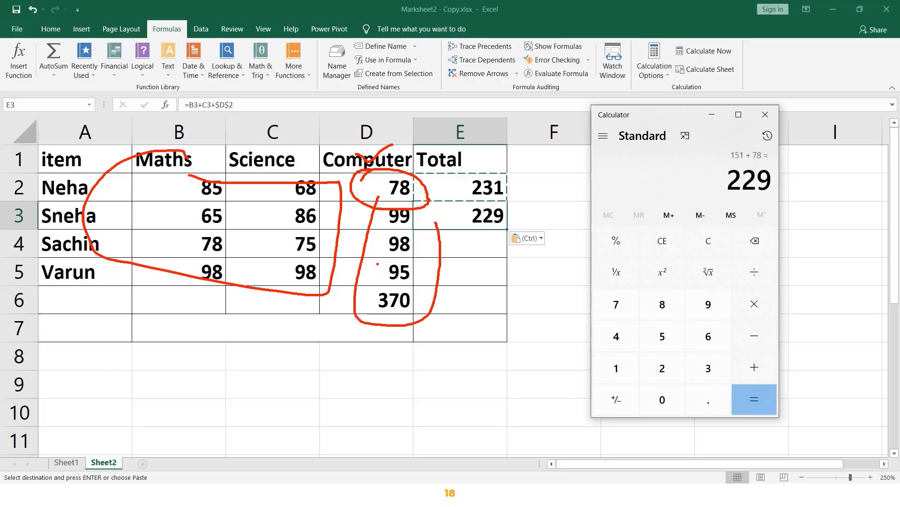
key(Escape)
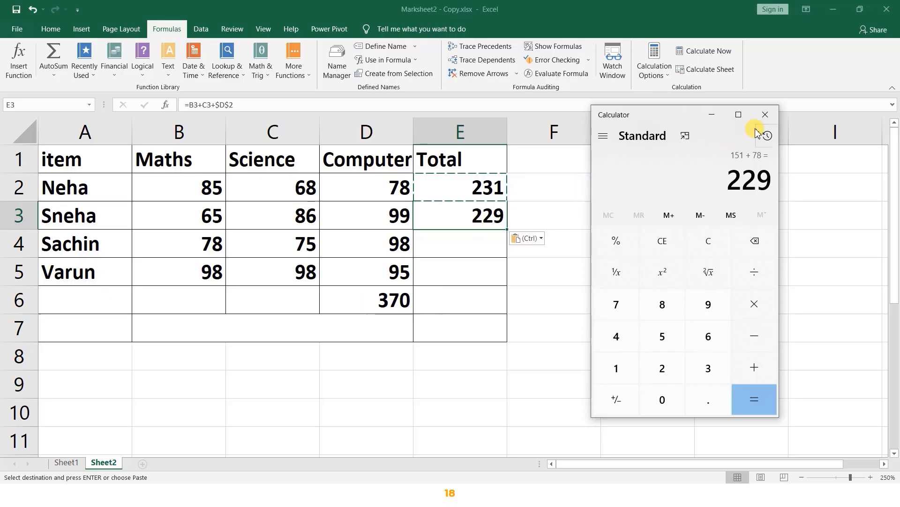
Return to the Excel sheet and fill the total formula from E3 down through E6.
click(483, 193)
click(538, 208)
click(485, 194)
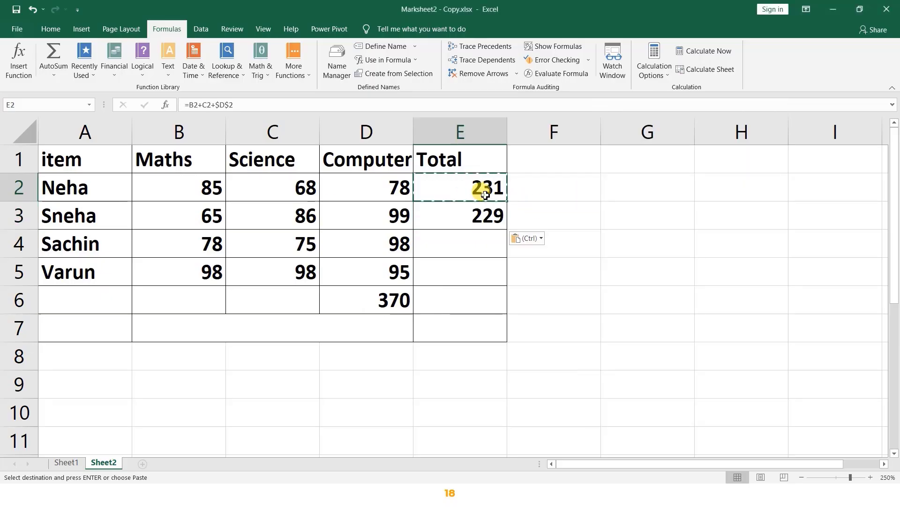
click(498, 213)
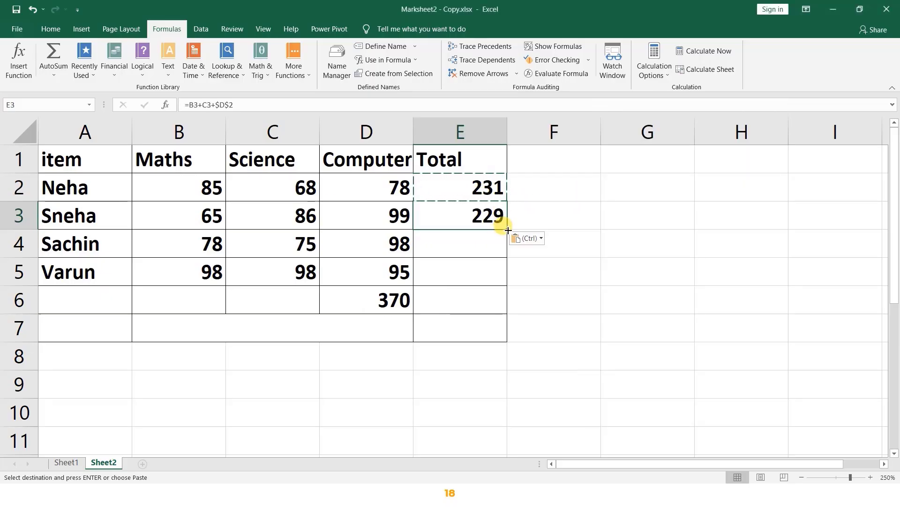
drag(508, 230, 497, 310)
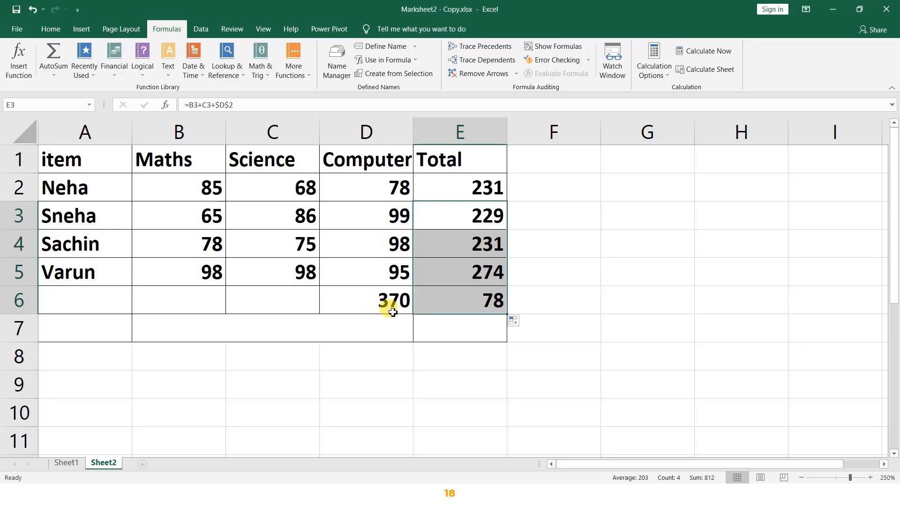
Inspect the Computer column total in D6 and the mark in the absolutely referenced cell D2.
click(363, 293)
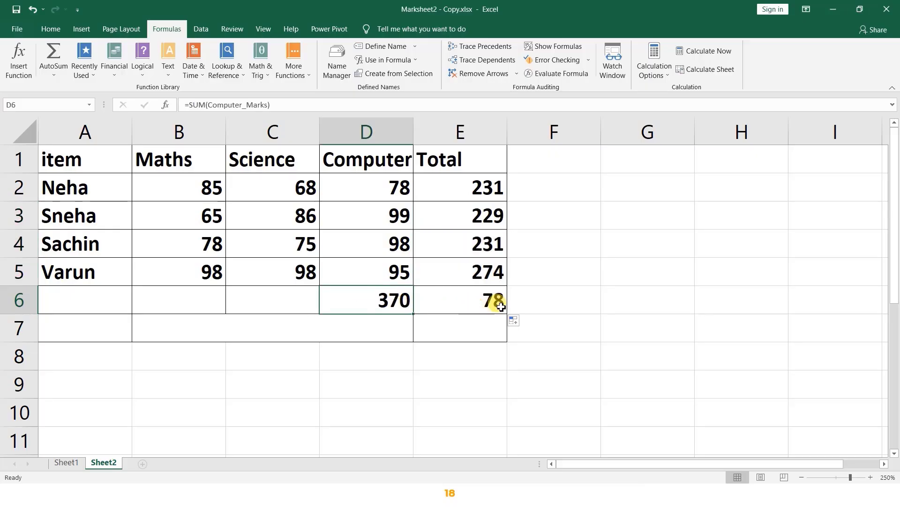
click(382, 187)
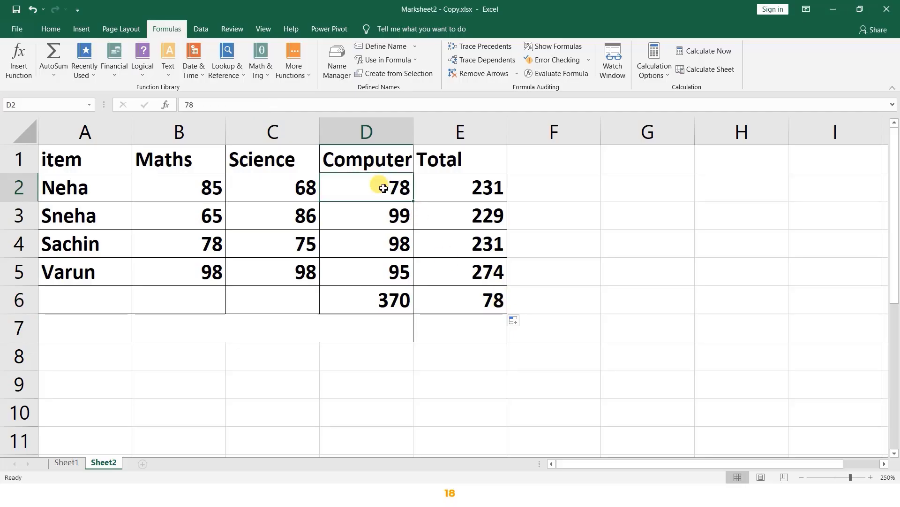
key(ctrl+2)
mouse_move(335, 179)
mouse_down()
mouse_move(354, 189)
mouse_move(375, 173)
mouse_up()
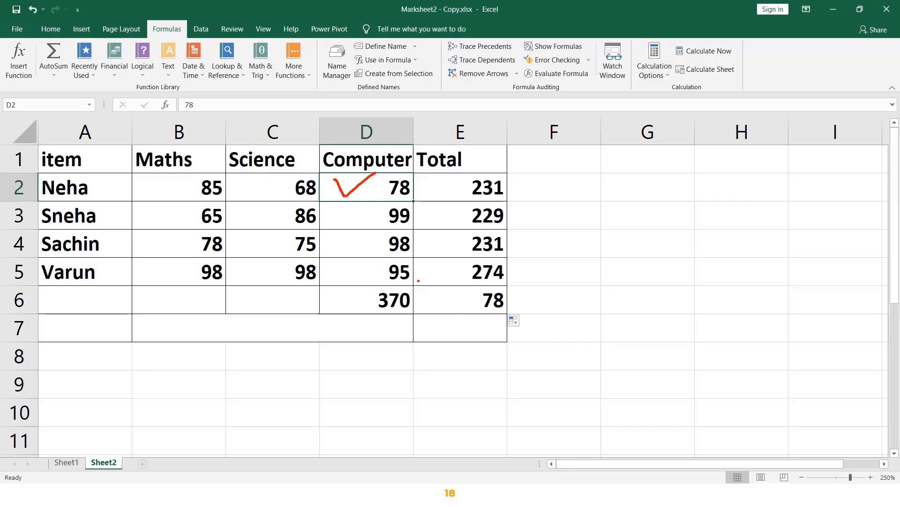
mouse_move(464, 283)
mouse_down()
mouse_move(569, 302)
mouse_move(473, 272)
mouse_up()
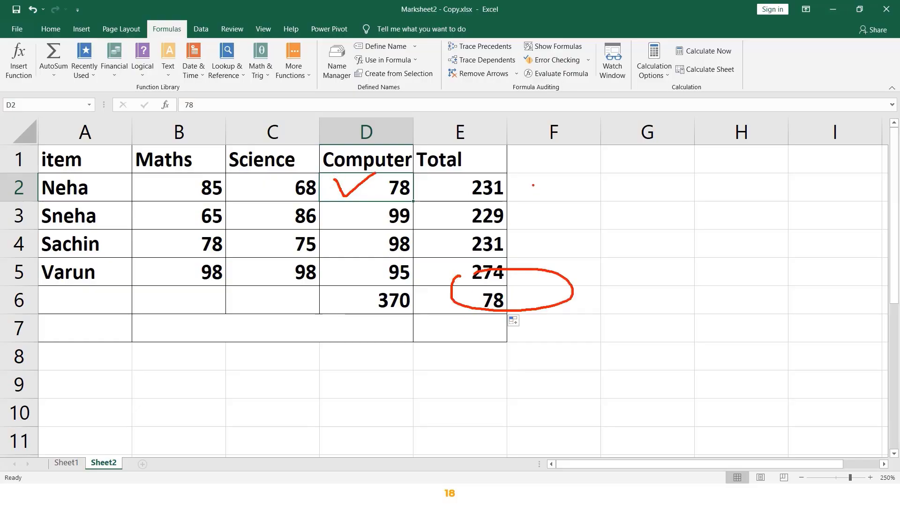
Examine the total formulas in E5 and E3, checking the relative Maths and Science references and the absolute reference $D$2.
mouse_move(533, 185)
mouse_down()
mouse_move(584, 261)
mouse_move(508, 348)
mouse_up()
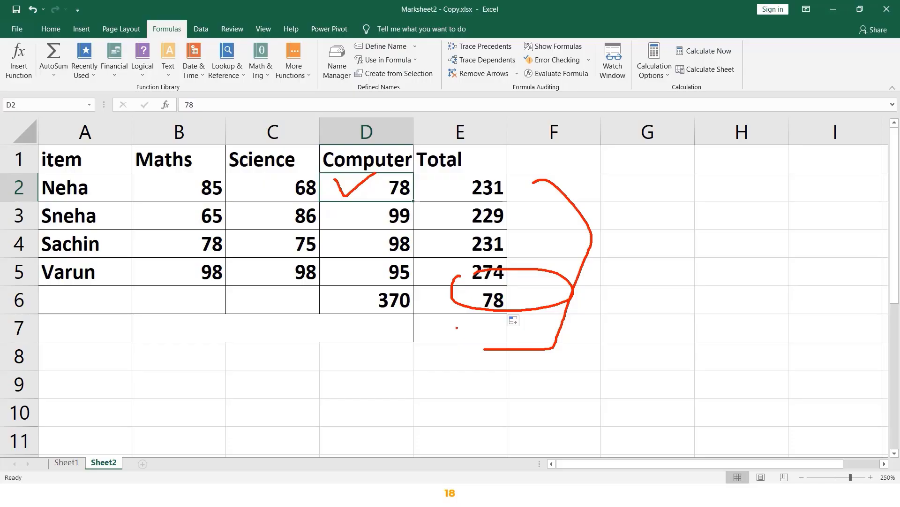
key(Escape)
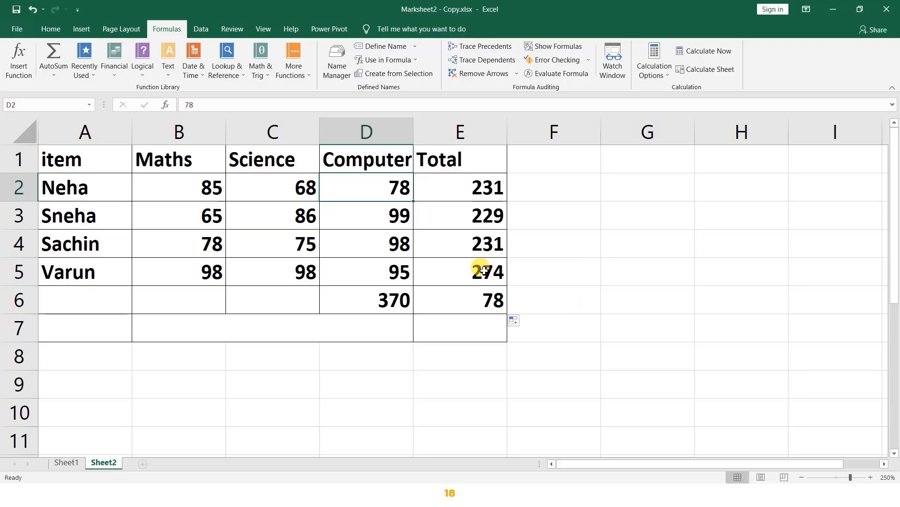
double_click(483, 271)
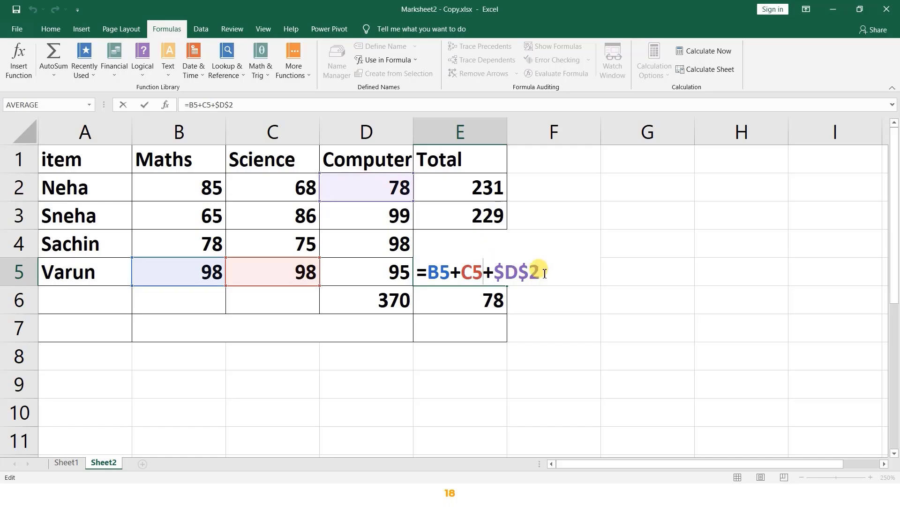
drag(545, 274, 496, 272)
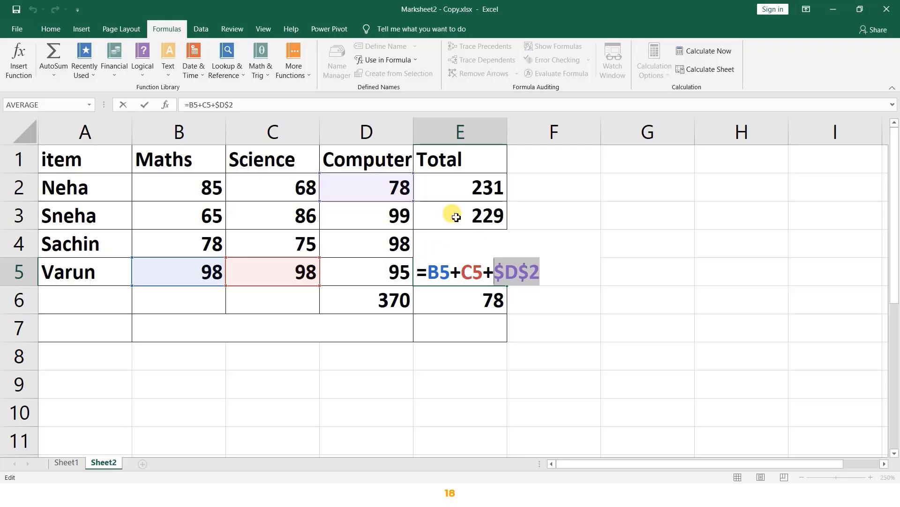
click(507, 272)
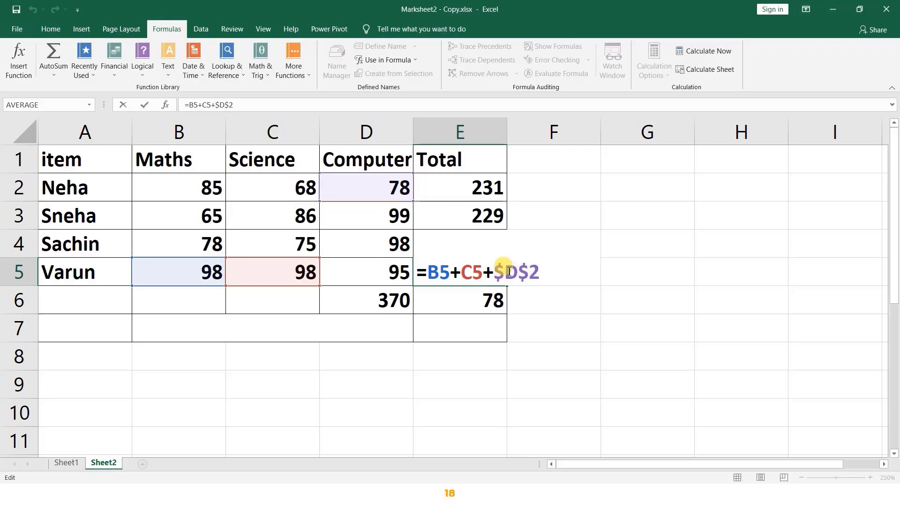
double_click(466, 214)
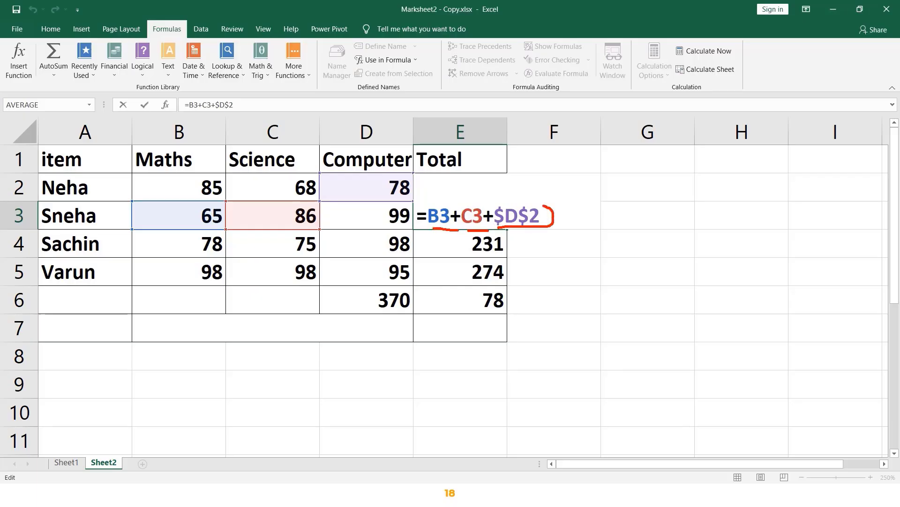
key(ctrl+Return)
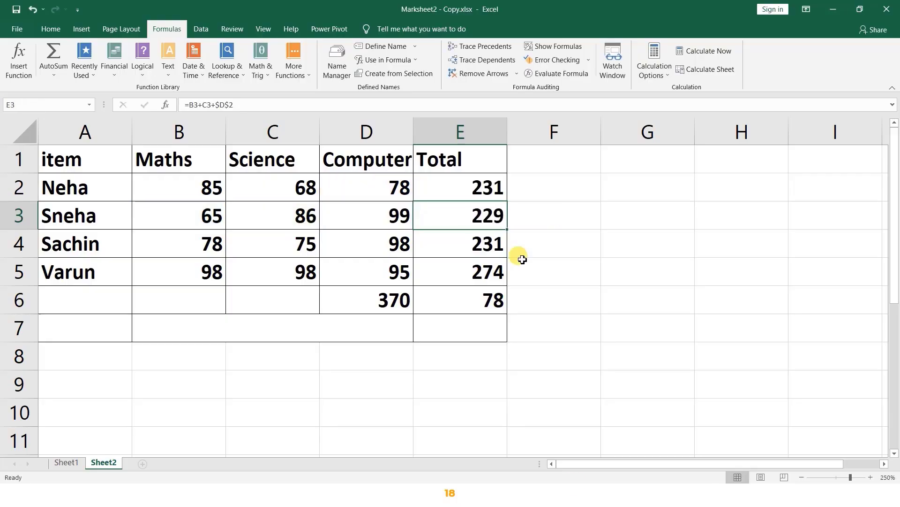
Switch to the PowerPoint slide show, mark the Mixed Reference heading, and advance to the Reference of Another Worksheet slide.
click(833, 9)
mouse_move(349, 32)
mouse_down()
mouse_move(311, 22)
mouse_move(448, 120)
mouse_move(384, 14)
mouse_up()
drag(331, 71, 617, 76)
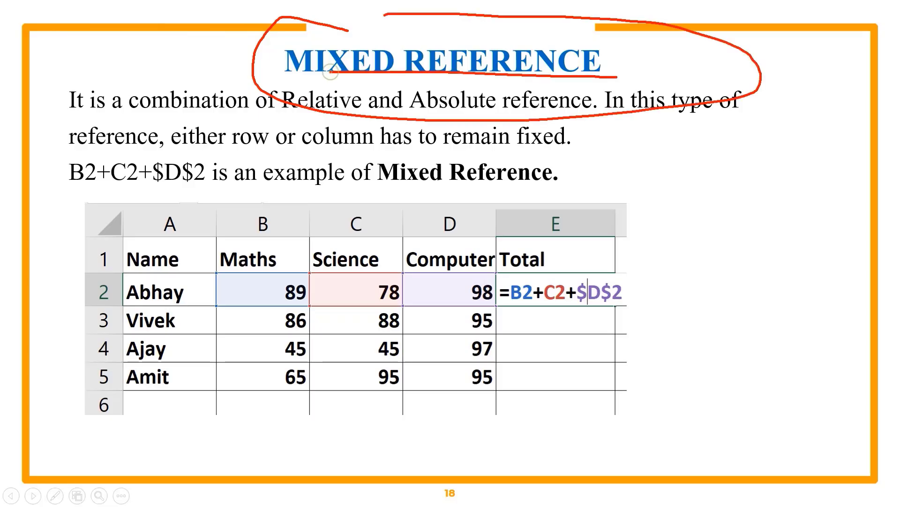
key(e)
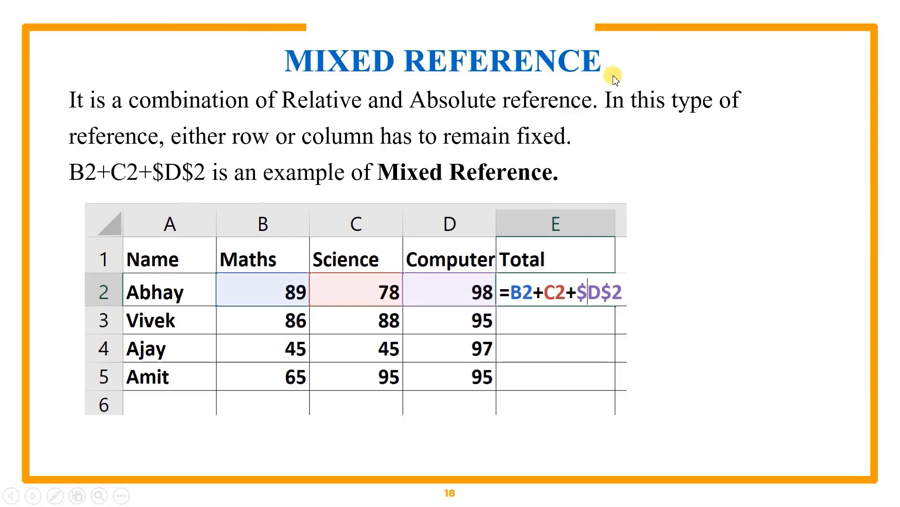
click(626, 183)
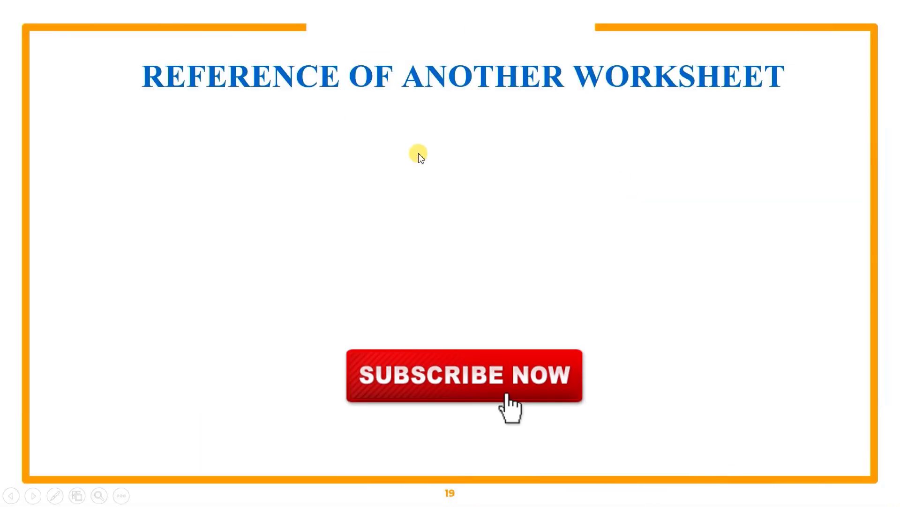
mouse_move(92, 111)
mouse_down()
mouse_move(412, 120)
mouse_move(797, 106)
mouse_up()
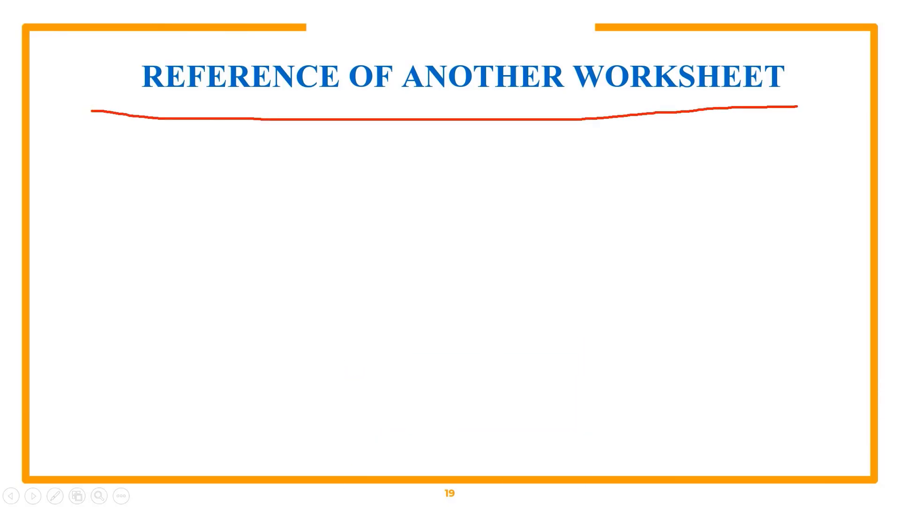